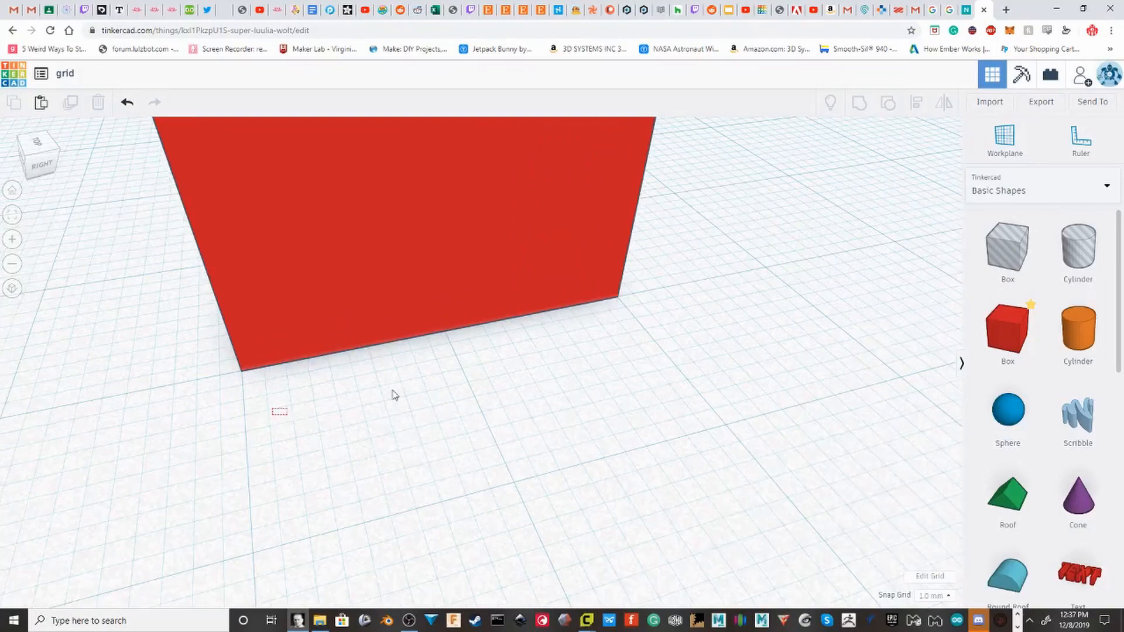
Step: Examine the red box against the workplane grid lines and try moving it with the 1.0 mm snap grid
drag(393, 396, 679, 412)
right_drag(834, 515, 580, 445)
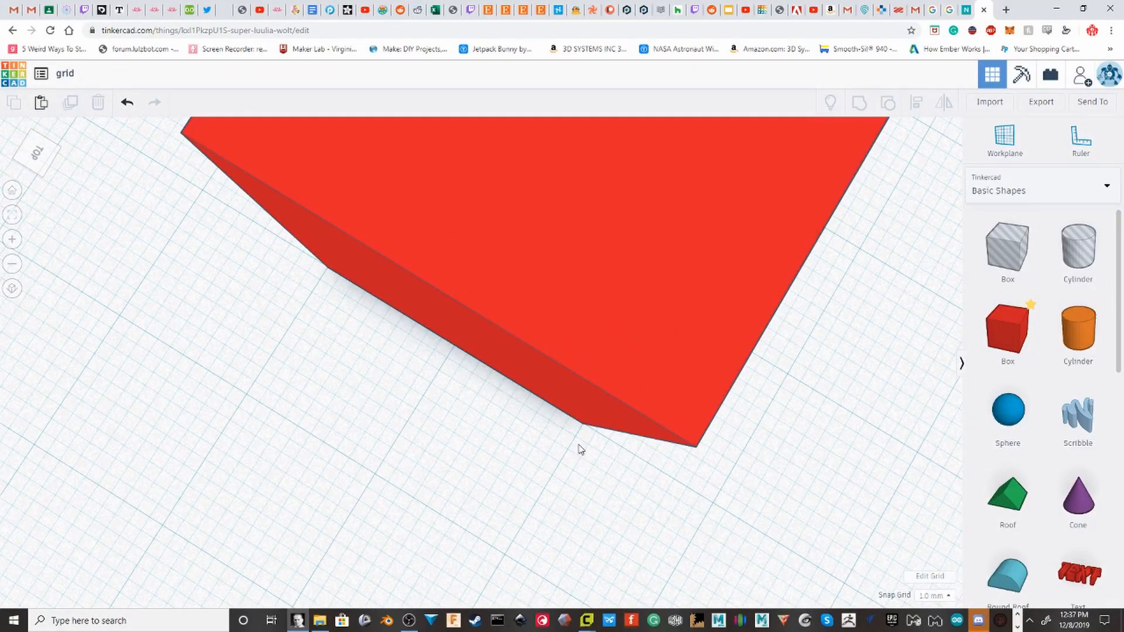
right_drag(580, 449, 394, 331)
middle_drag(395, 331, 706, 374)
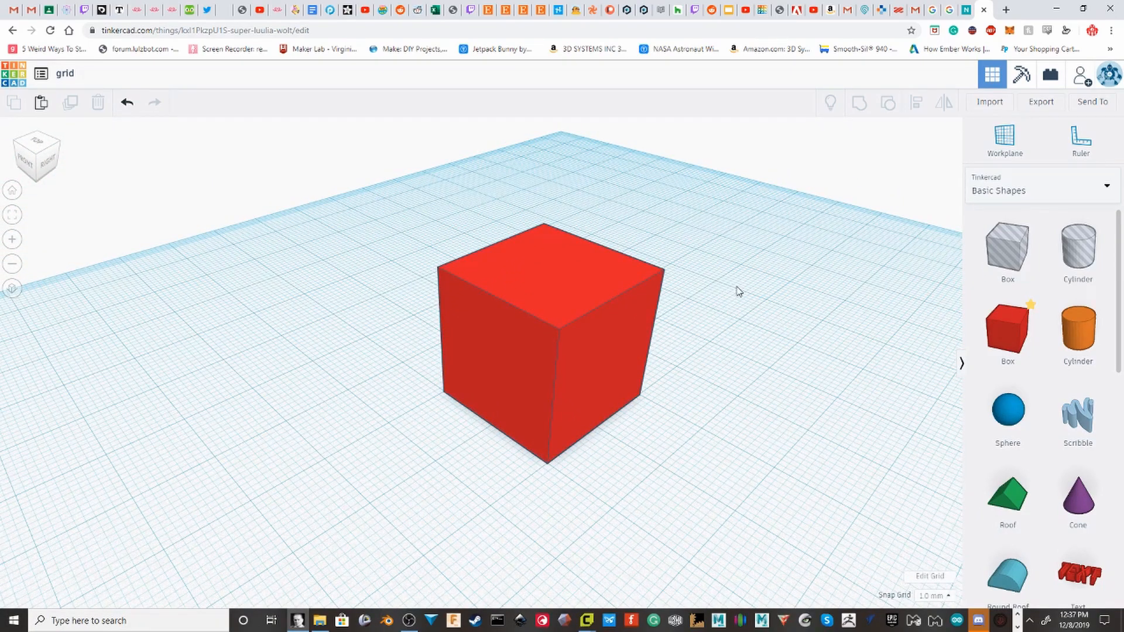
scroll(598, 387, up, 5)
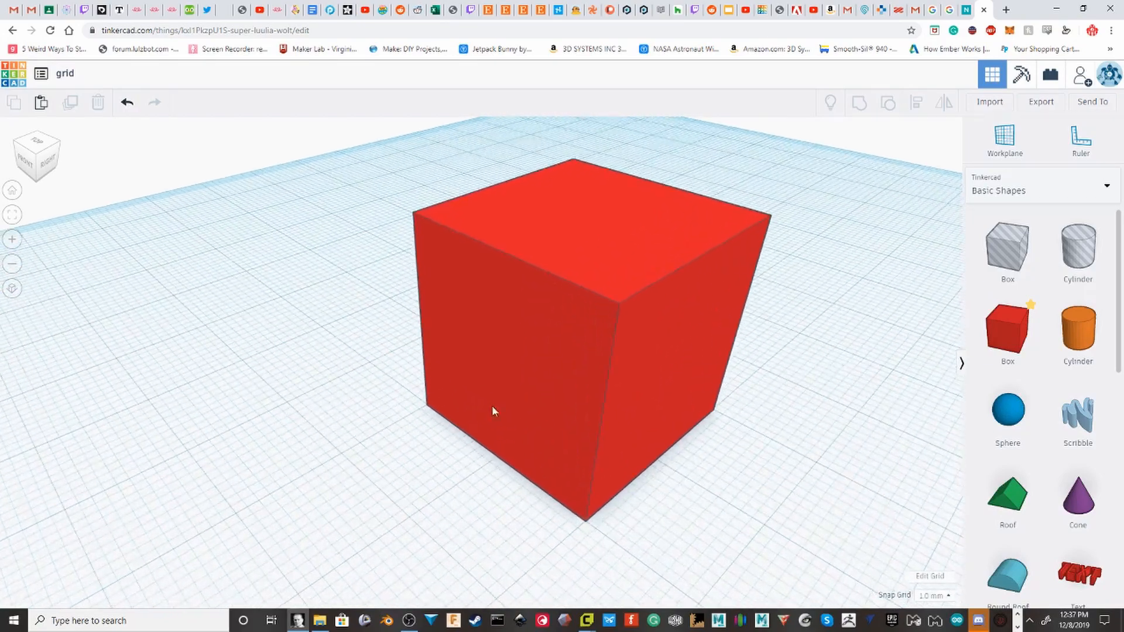
right_drag(493, 407, 619, 391)
click(621, 396)
scroll(464, 378, up, 2)
mouse_move(464, 378)
right_down()
mouse_move(539, 378)
mouse_move(472, 384)
right_up()
middle_drag(471, 379, 529, 352)
scroll(528, 352, up, 3)
mouse_move(529, 353)
mouse_down()
mouse_move(517, 359)
mouse_move(536, 351)
mouse_move(526, 350)
mouse_up()
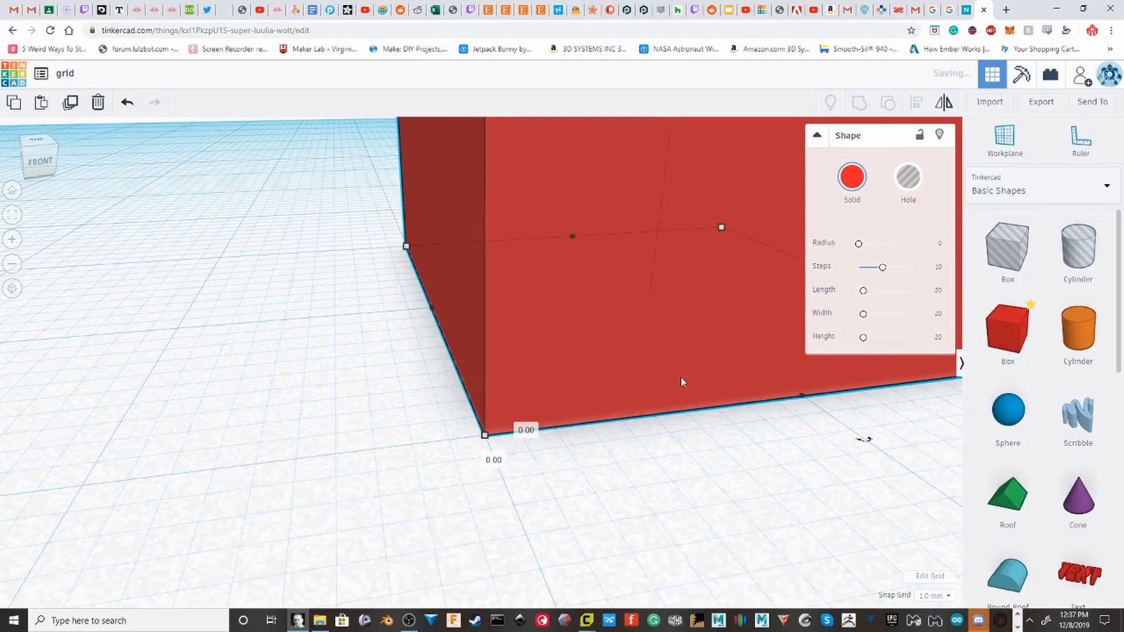
Step: Try the Brick snap setting, and move the red box across the workplane using a 5.0 mm snap grid
click(944, 596)
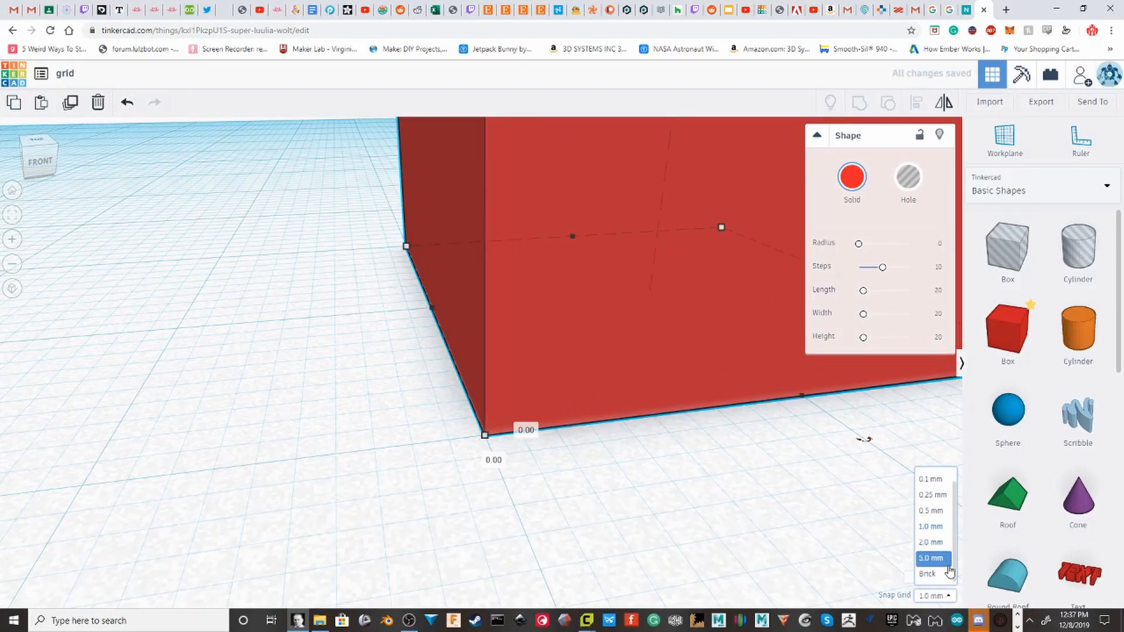
click(940, 577)
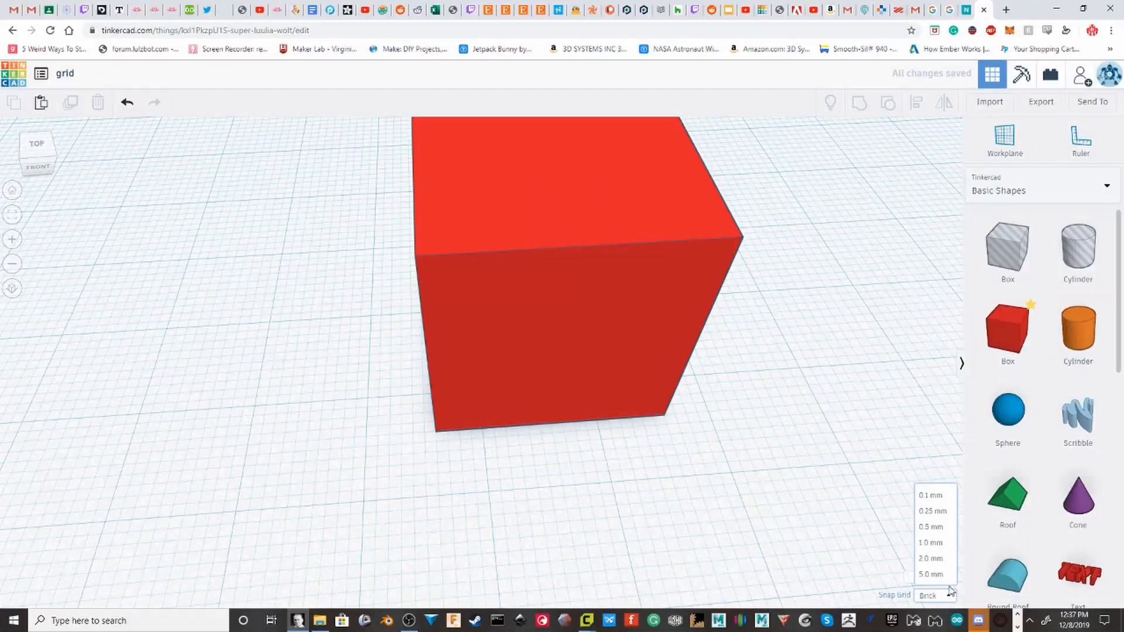
click(932, 558)
click(596, 299)
mouse_move(596, 295)
mouse_down()
mouse_move(515, 292)
mouse_move(540, 338)
mouse_move(597, 288)
mouse_move(586, 302)
mouse_up()
mouse_move(582, 348)
mouse_down()
mouse_move(599, 310)
mouse_move(536, 308)
mouse_move(581, 350)
mouse_up()
Step: Set the snap grid to 0.5 mm with the red box selected
click(952, 598)
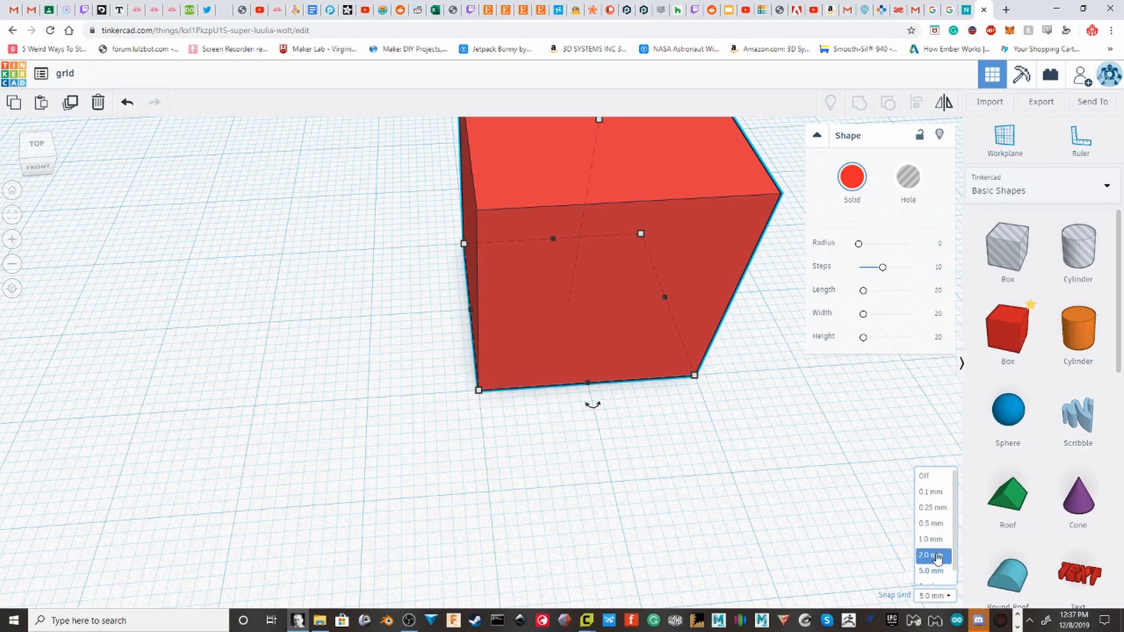
click(933, 512)
scroll(500, 435, up, 10)
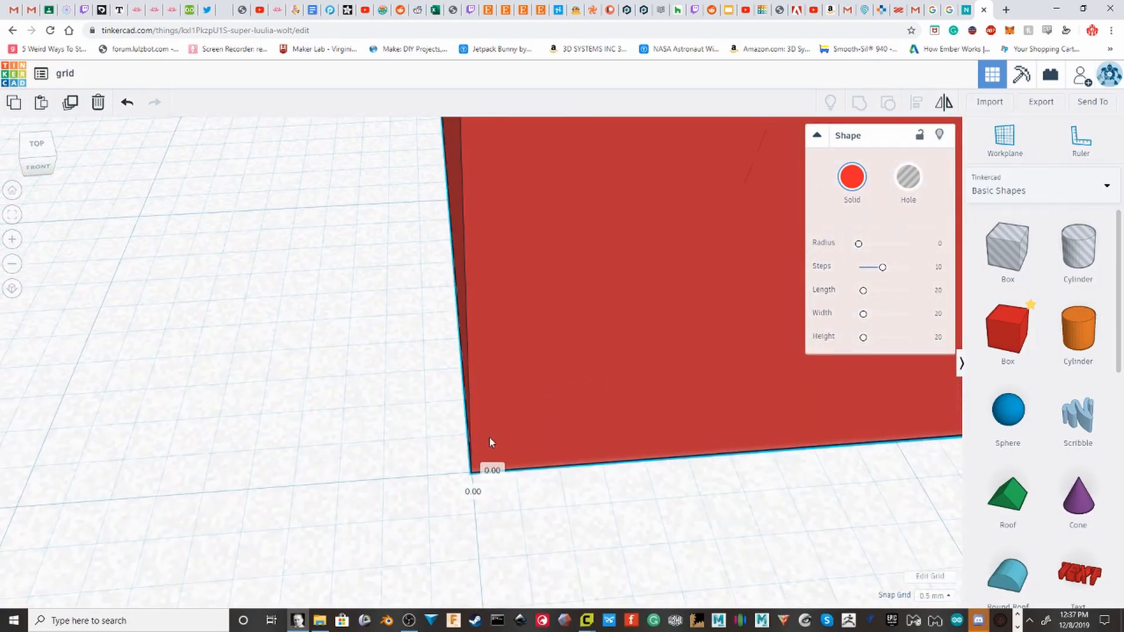
Step: Turn the snap grid off, try moving the red box freely by about 0.57 and -0.40 mm, and undo that move
click(936, 597)
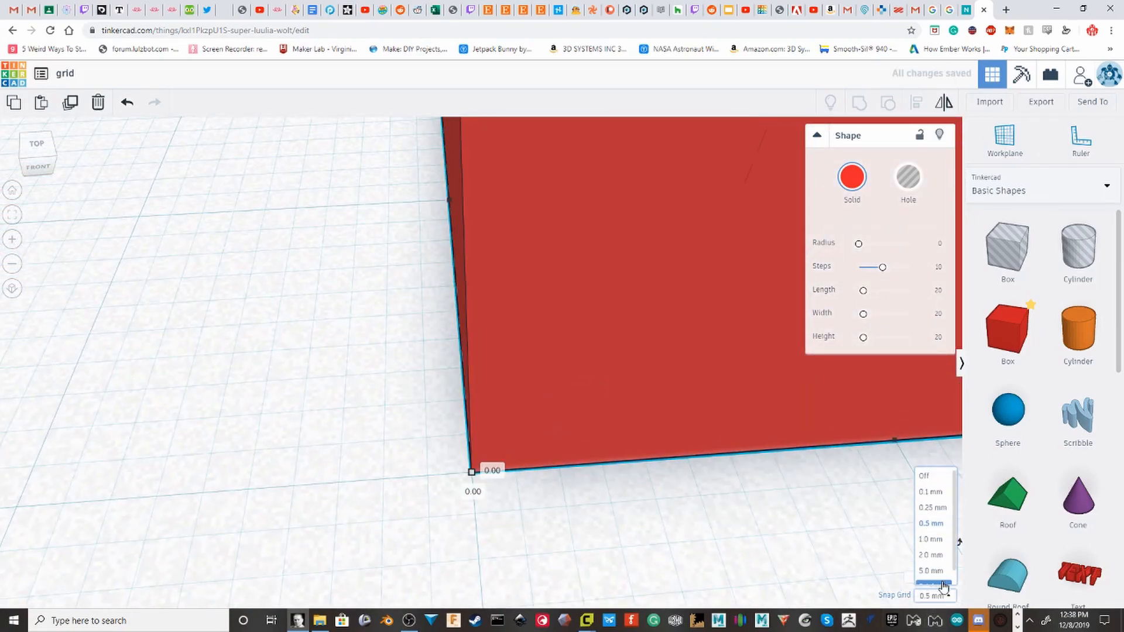
click(924, 476)
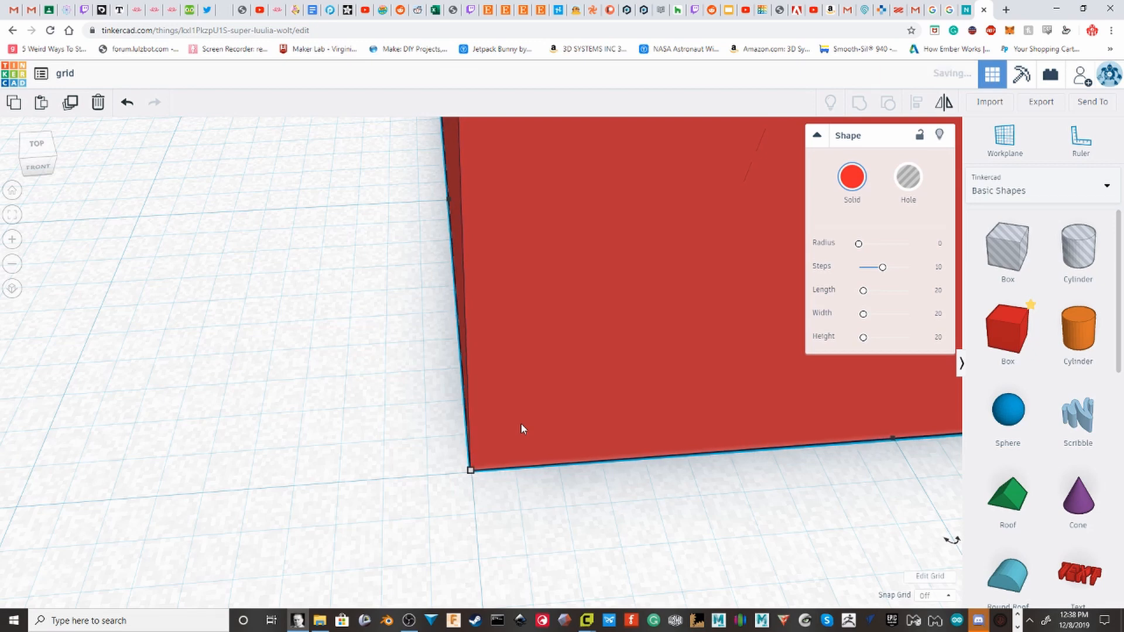
drag(521, 426, 547, 407)
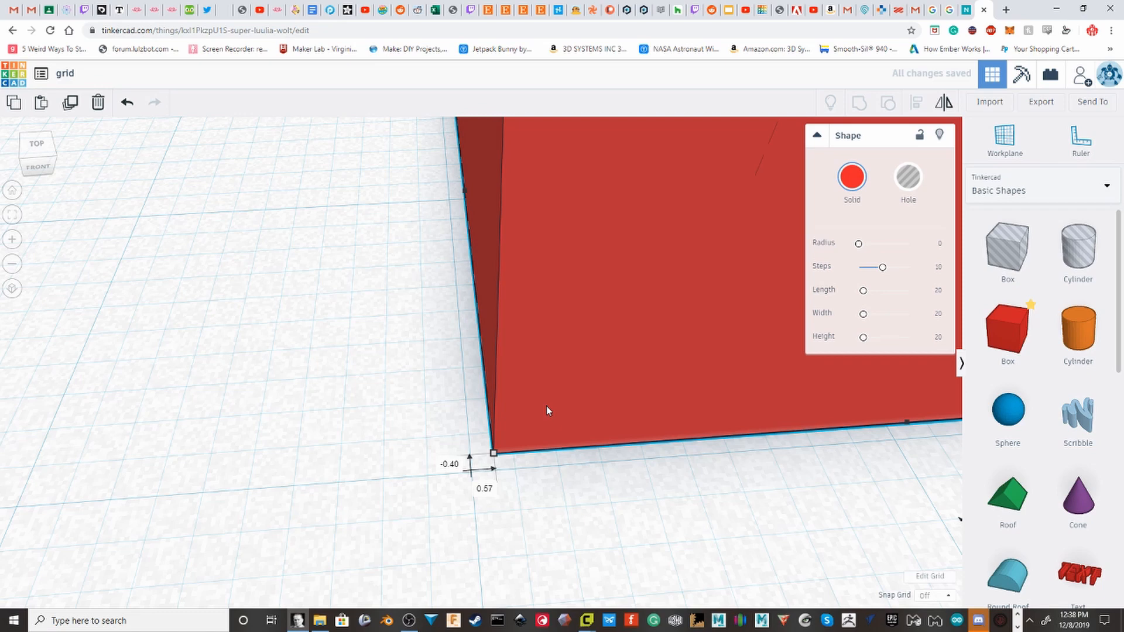
key(ctrl+z)
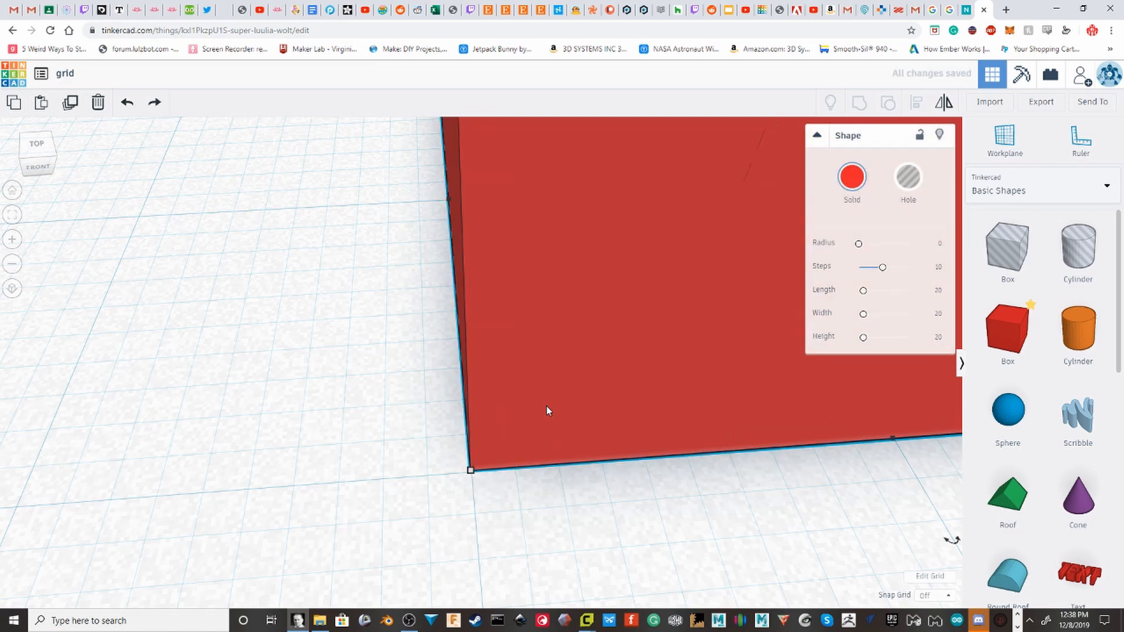
Step: Browse the printer presets in the grid properties and update the workplane grid to the Ultimaker Original+ preset in millimeters
scroll(598, 464, down, 3)
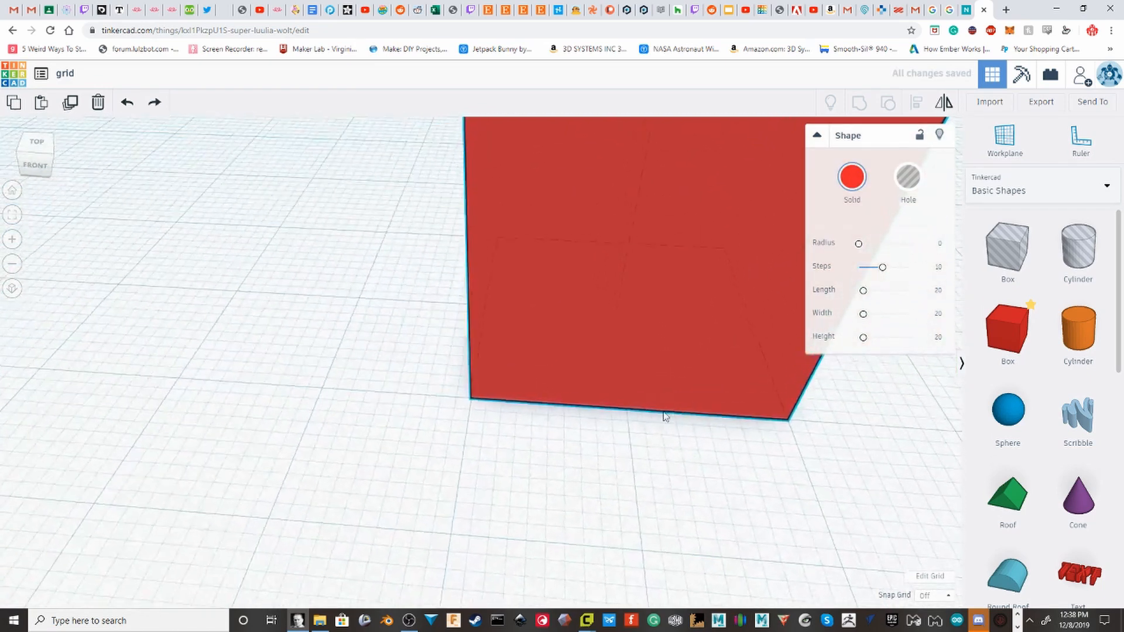
click(930, 576)
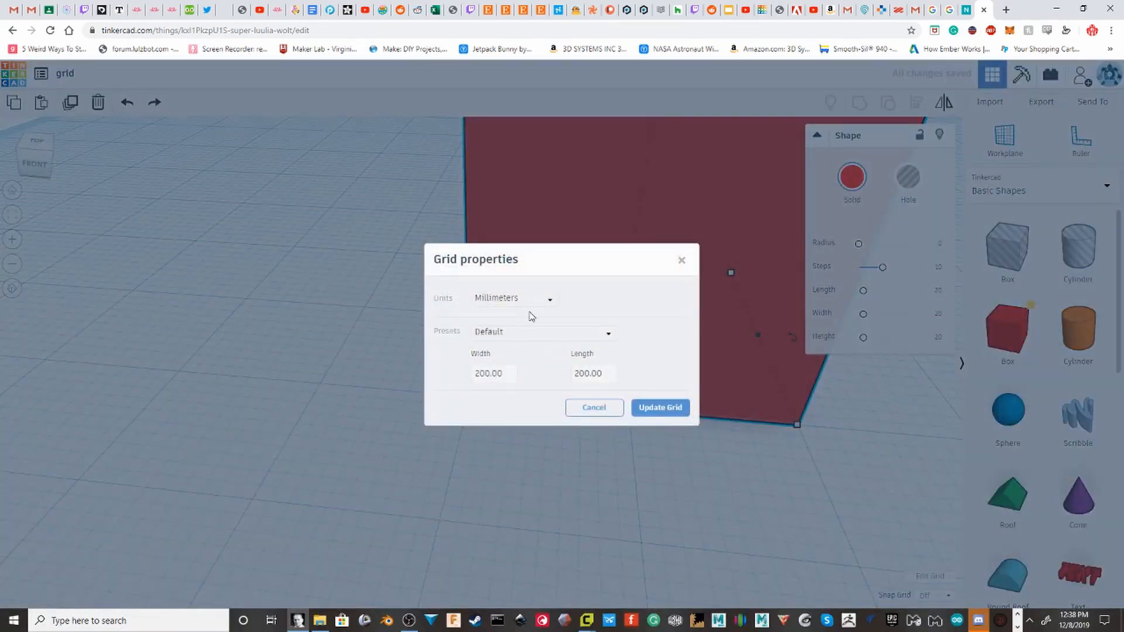
click(559, 331)
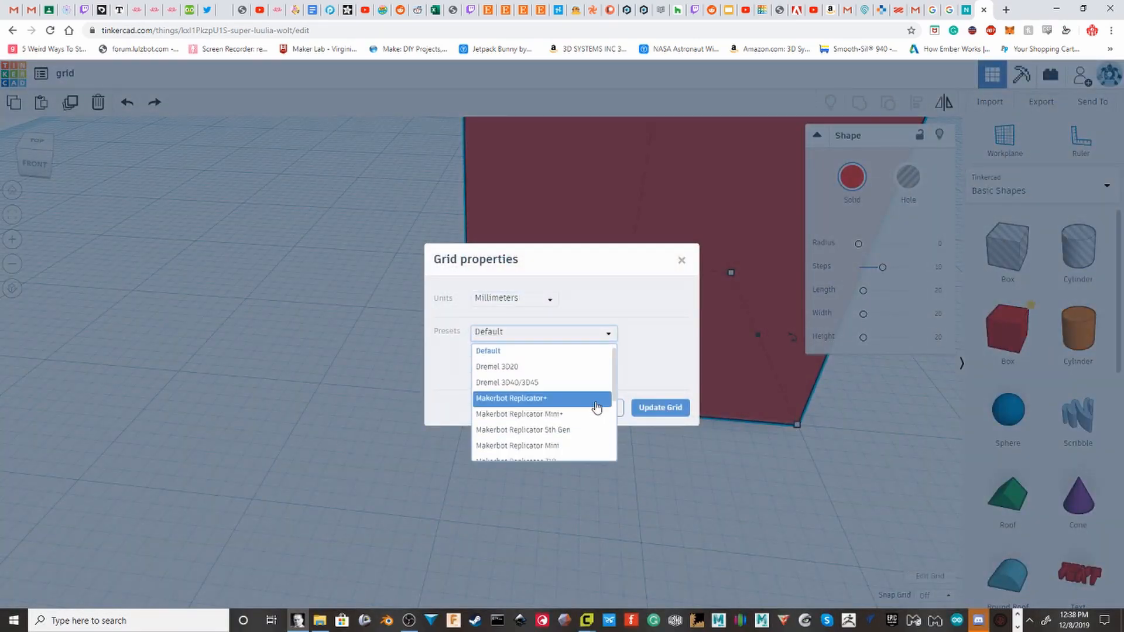
scroll(597, 410, down, 2)
scroll(580, 410, up, 3)
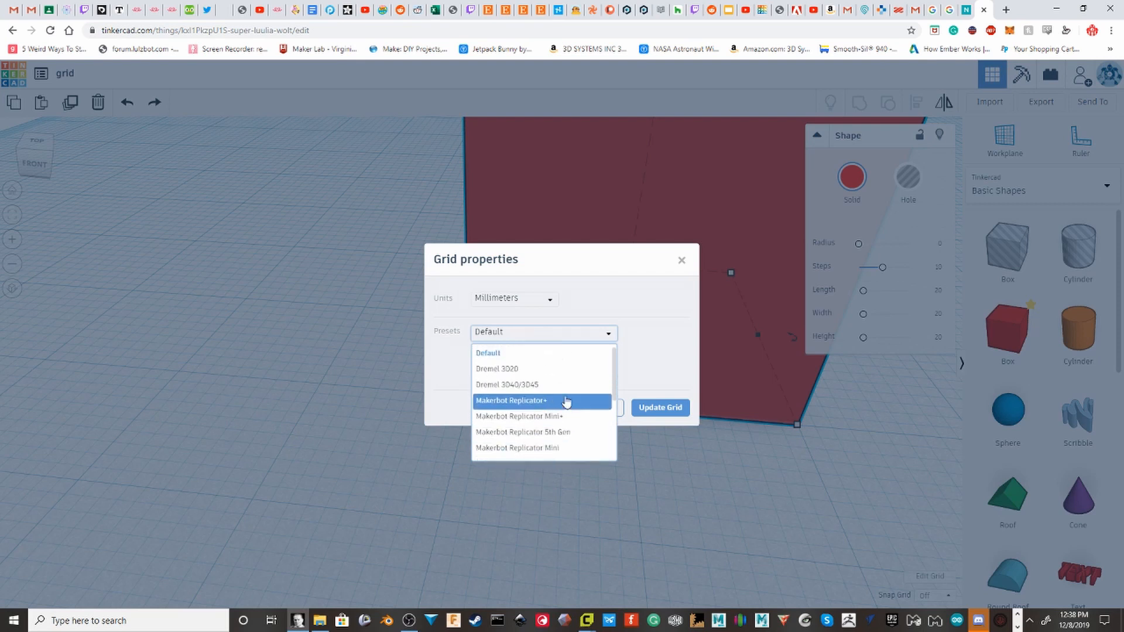
click(622, 334)
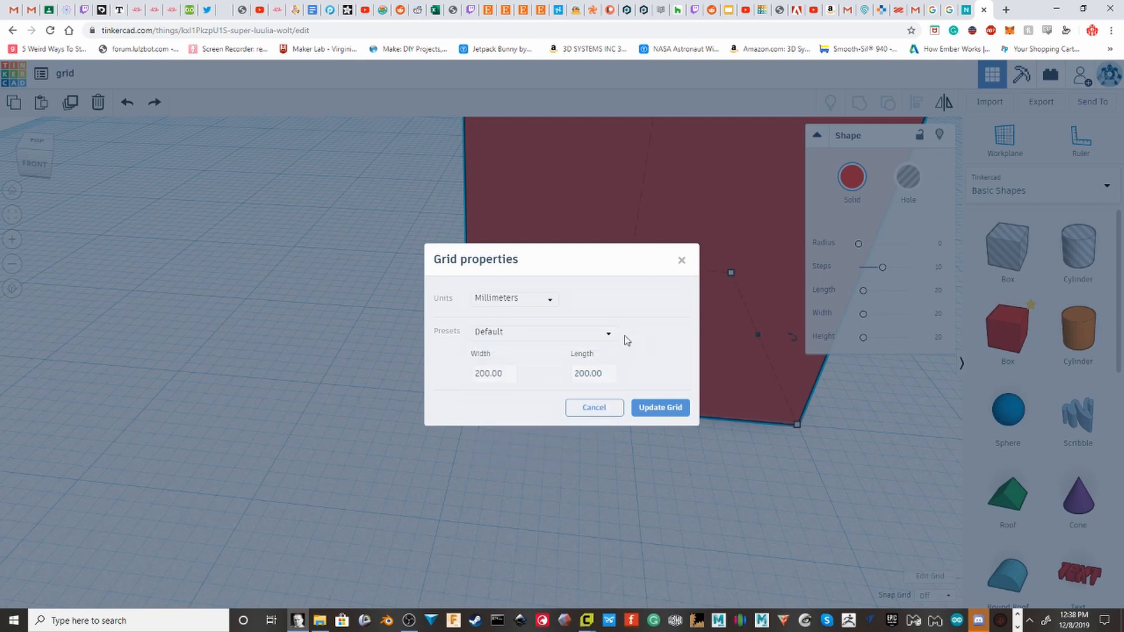
click(543, 333)
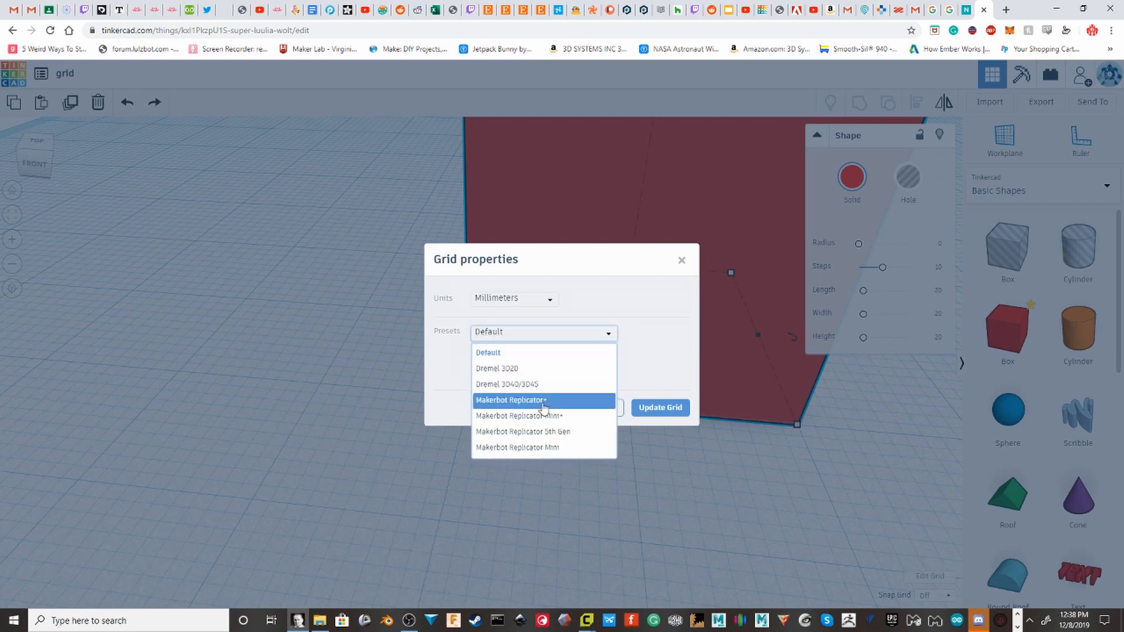
scroll(536, 404, down, 2)
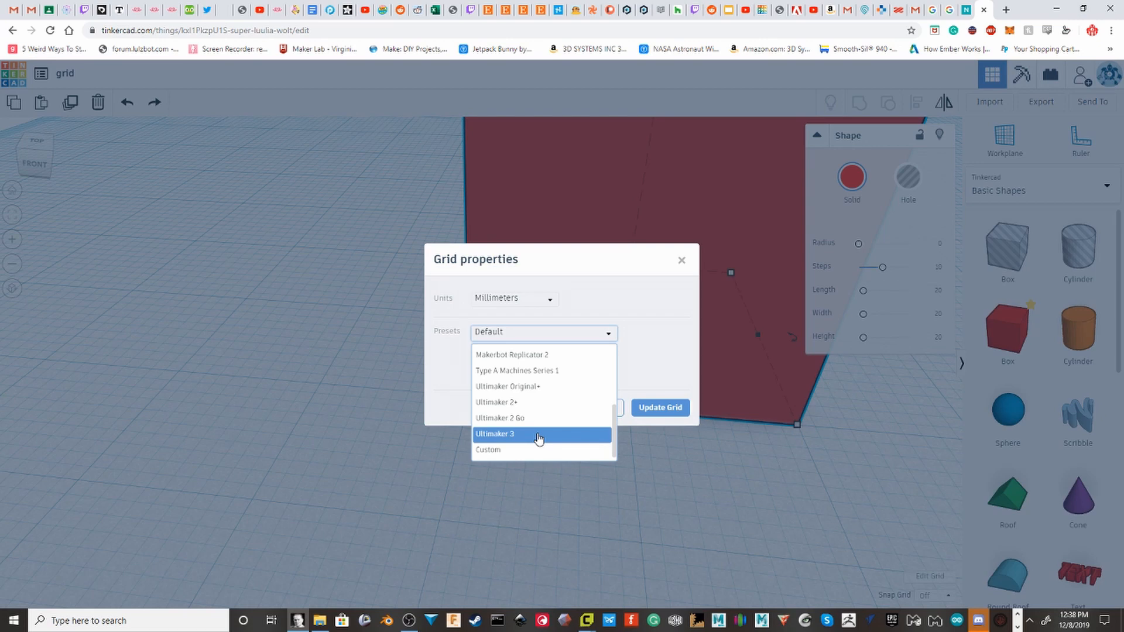
click(533, 390)
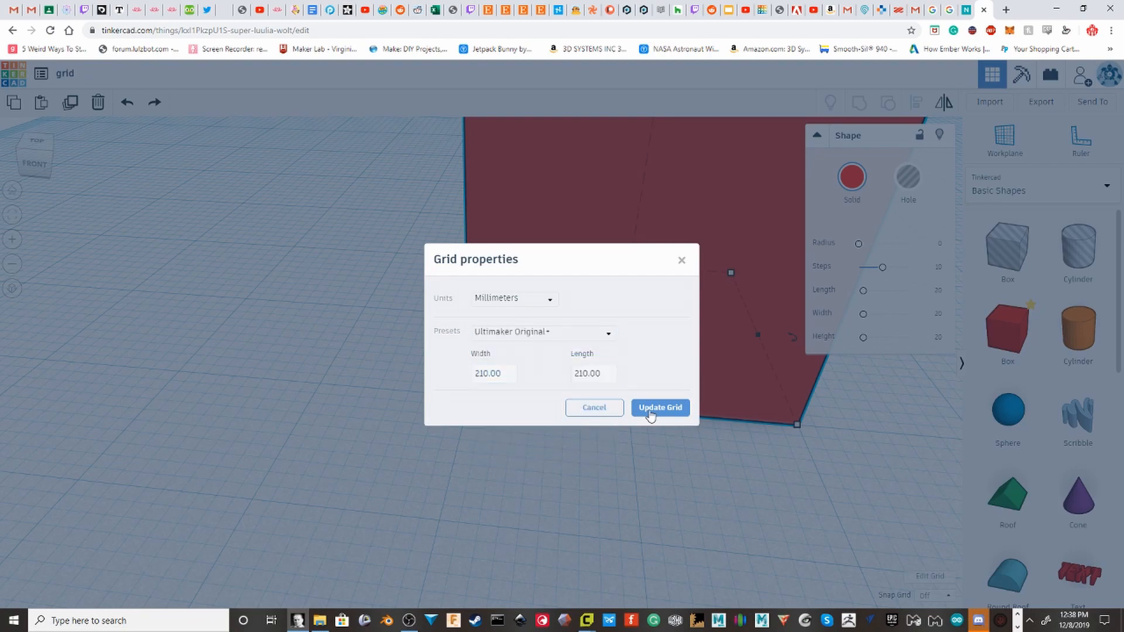
click(659, 408)
scroll(534, 386, down, 5)
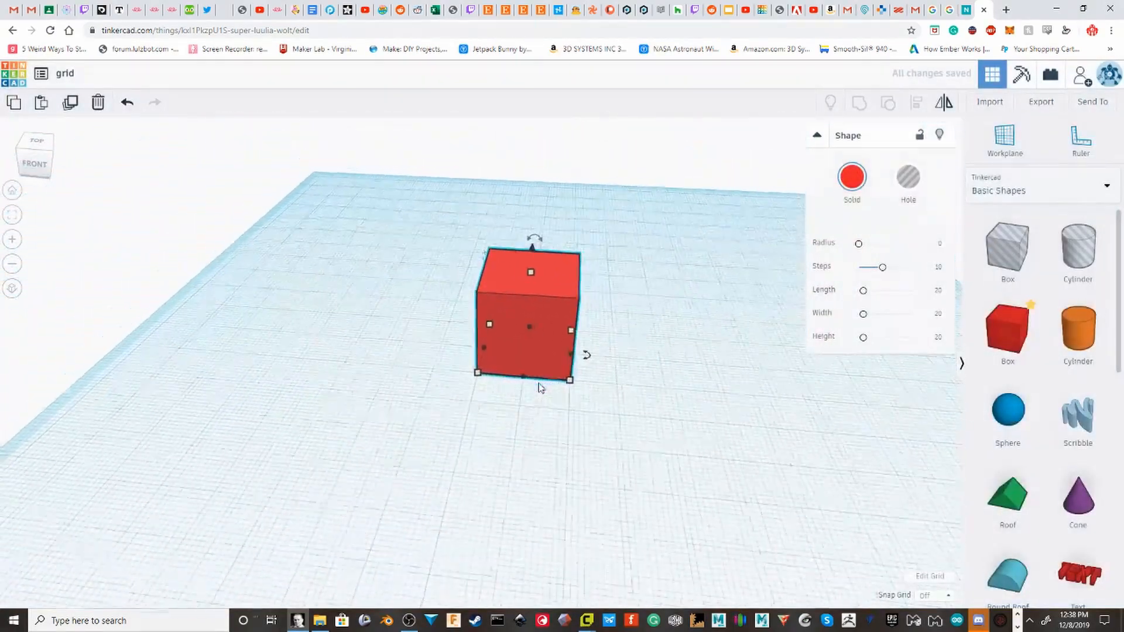
scroll(539, 388, down, 5)
drag(299, 215, 692, 380)
scroll(640, 369, up, 8)
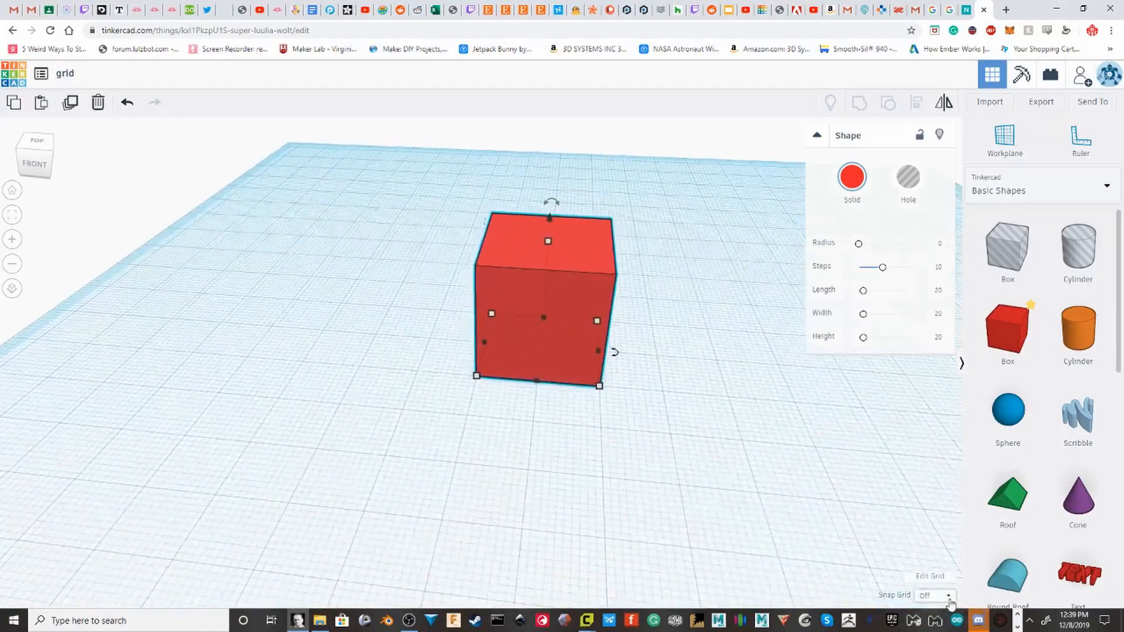
click(948, 596)
click(878, 560)
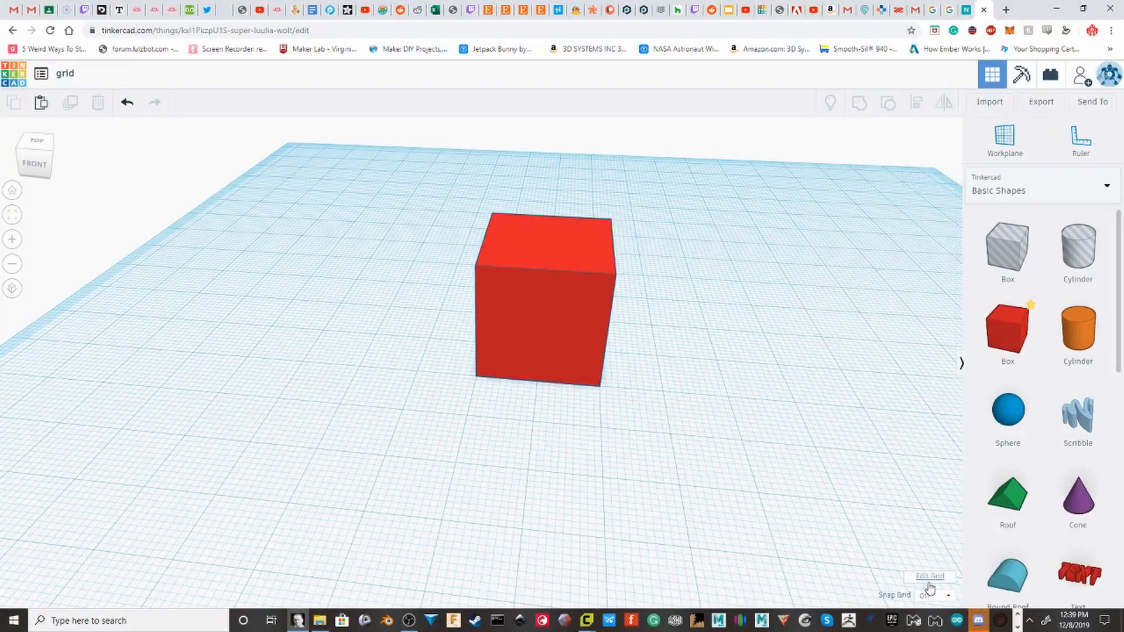
Step: Change the grid units to Inches, choose the Default preset, and update the workplane grid
click(930, 576)
click(519, 302)
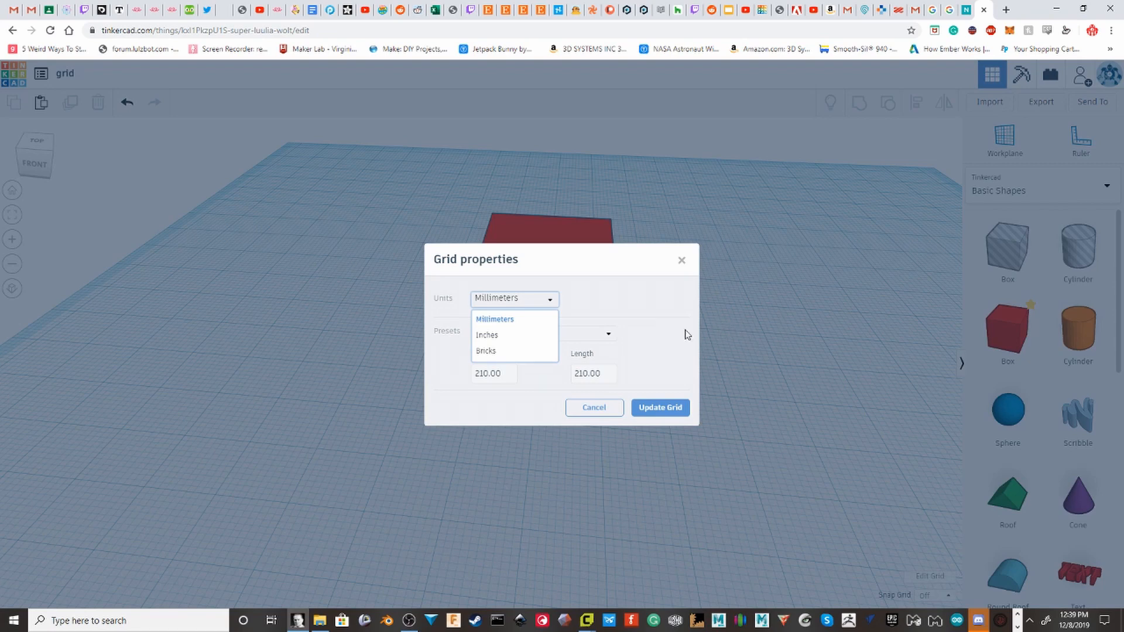
click(543, 335)
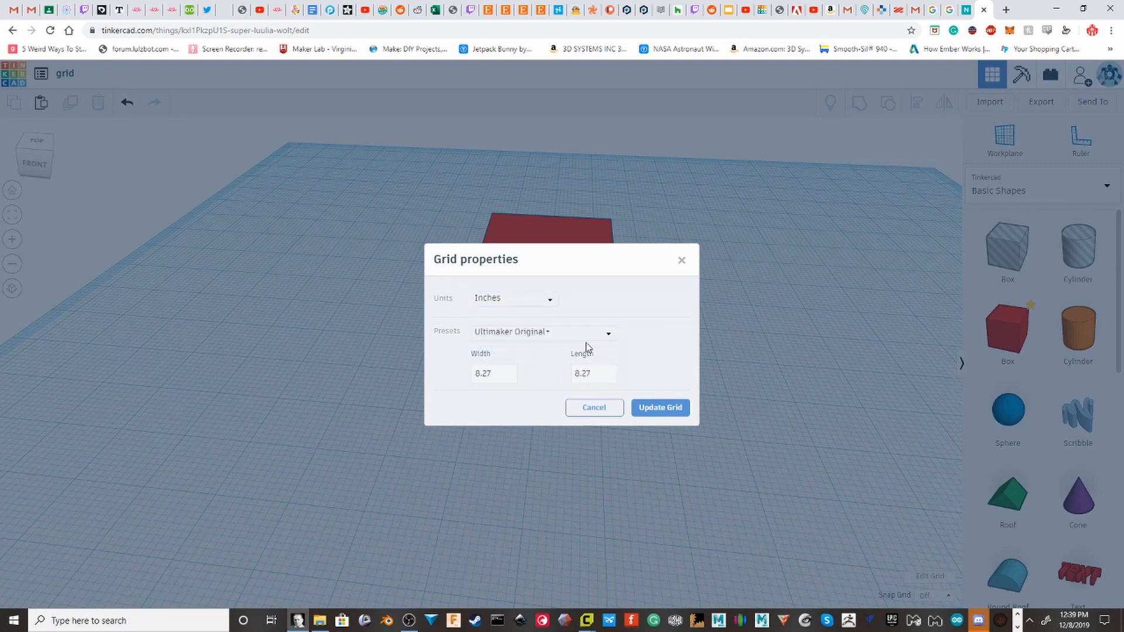
click(585, 339)
click(557, 356)
click(662, 409)
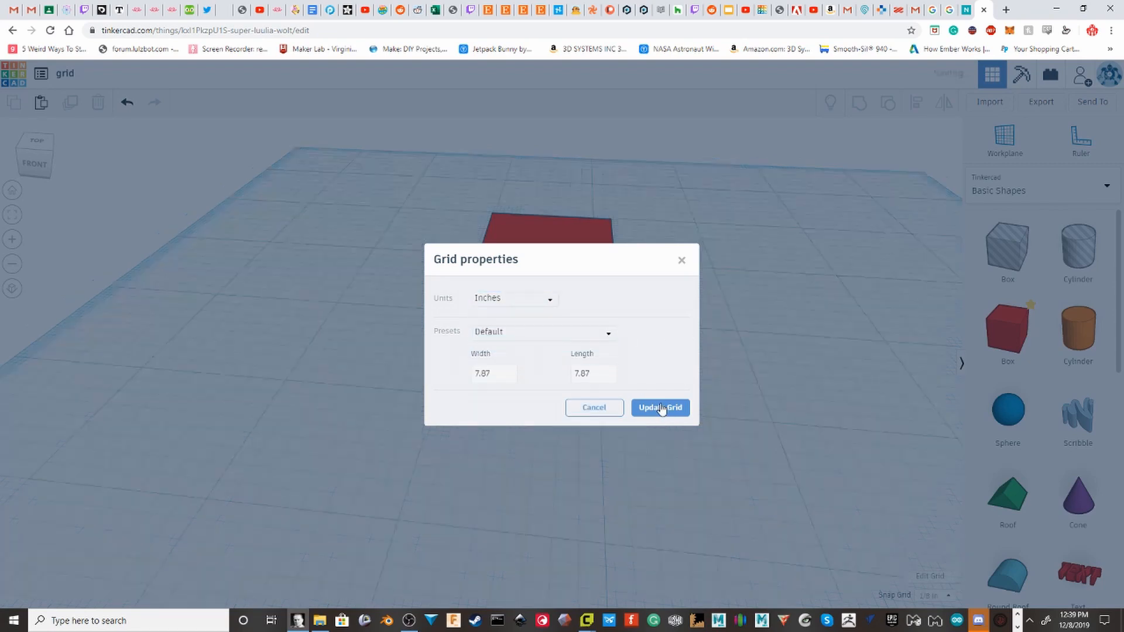
Step: Move the red box by about -0.374 and 0.34 in across the workplane, and review the snap grid increments available in inches
click(498, 369)
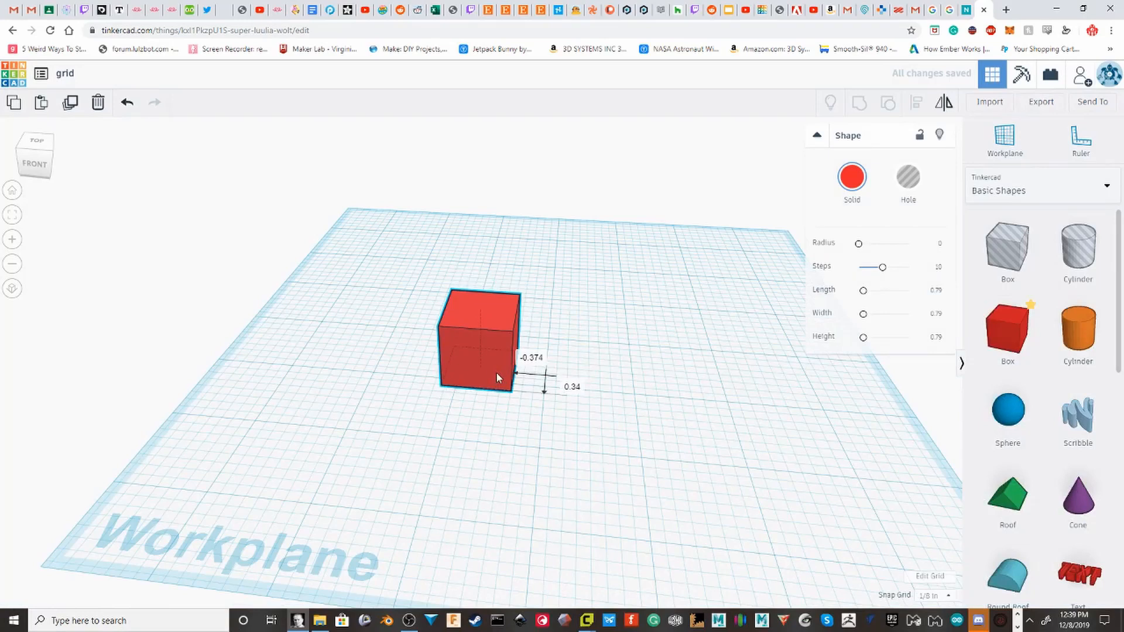
click(949, 597)
scroll(948, 568, down, 1)
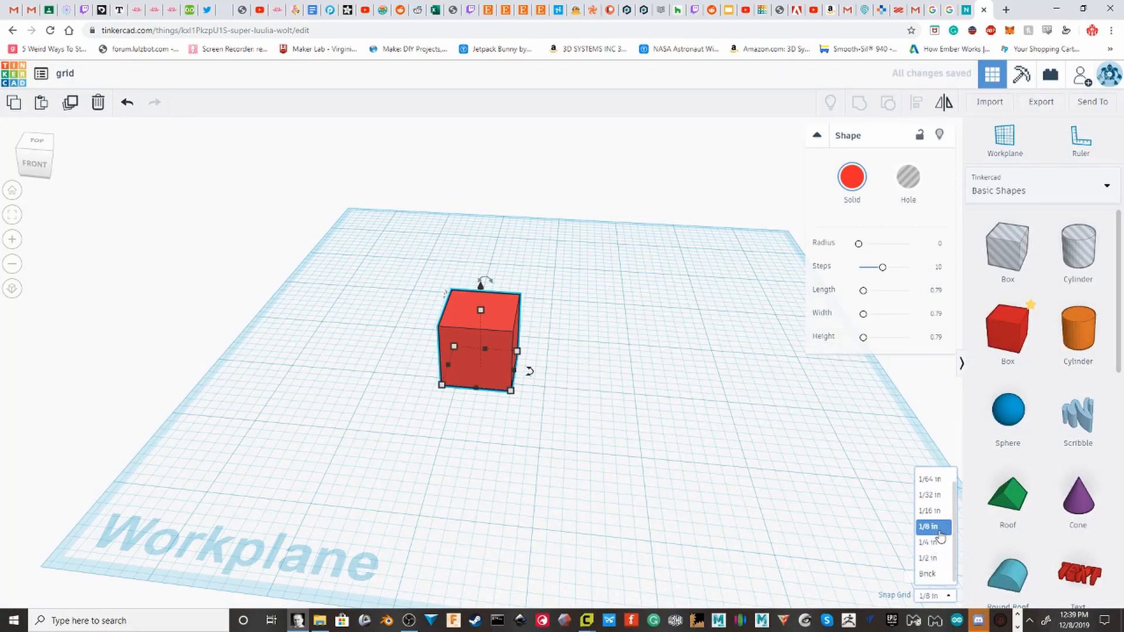
scroll(939, 495, up, 1)
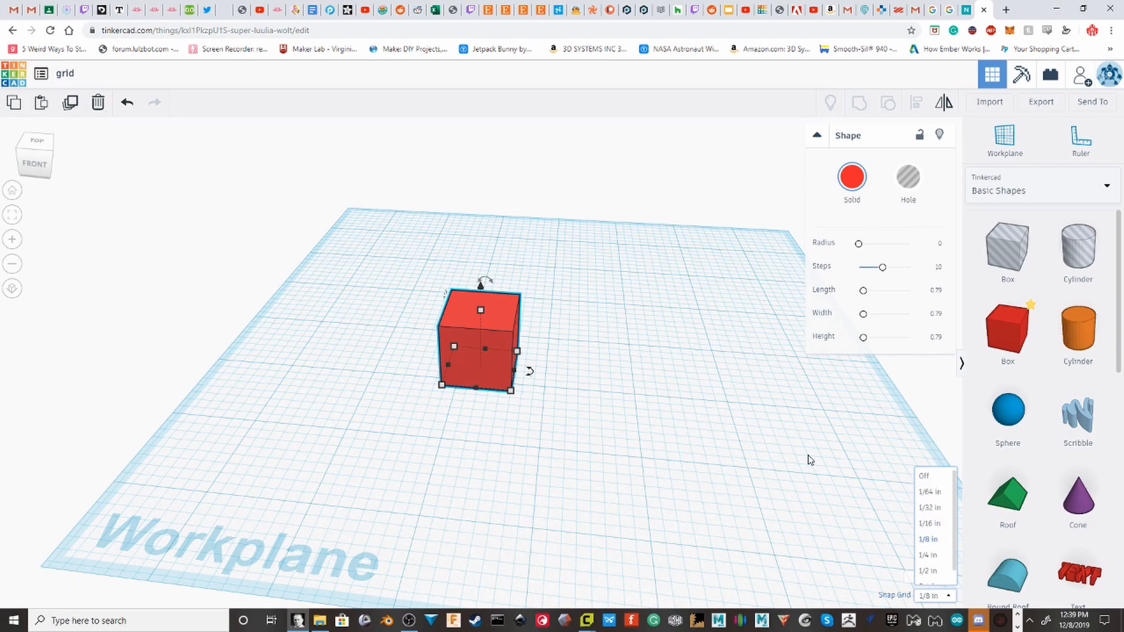
scroll(614, 325, up, 5)
click(854, 559)
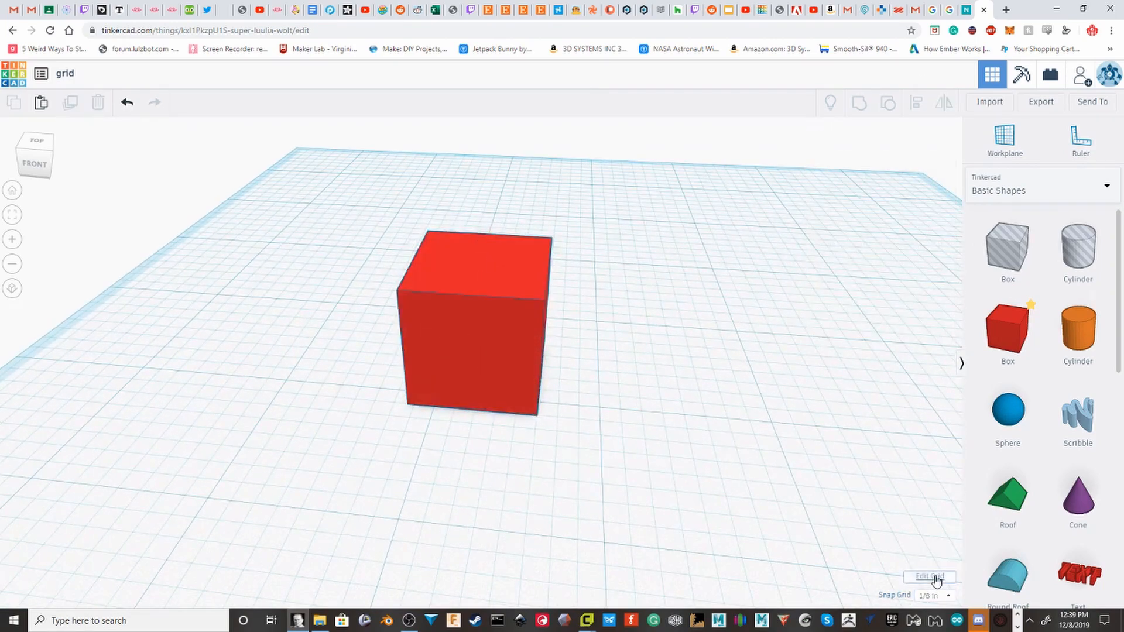
Step: Set the units in the grid properties back to Millimeters
click(932, 577)
click(515, 332)
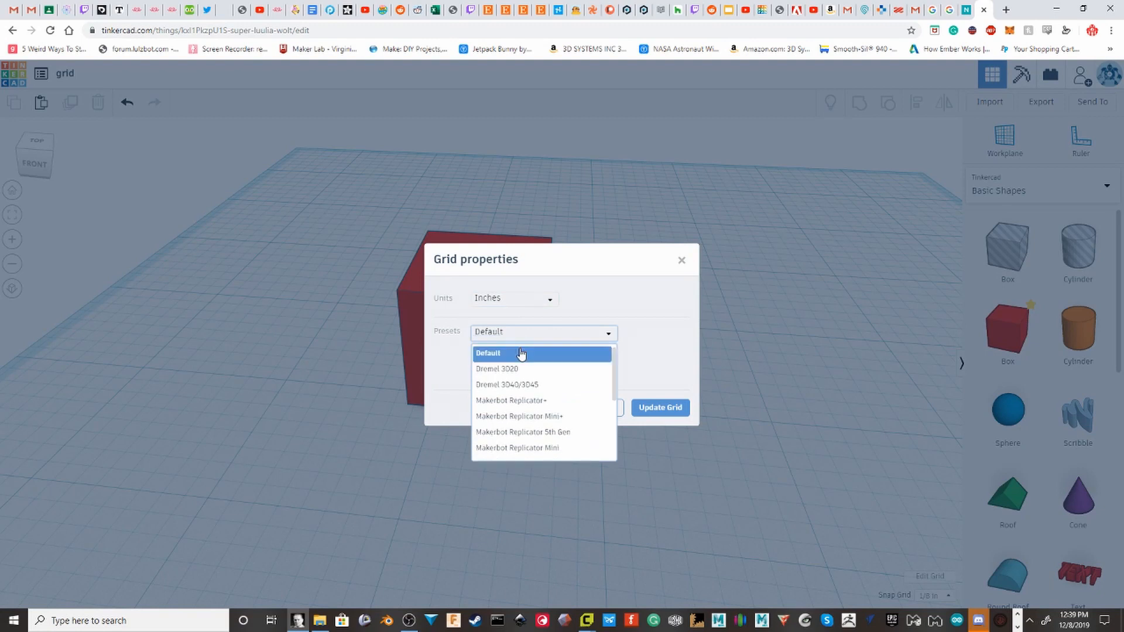
click(520, 299)
click(537, 319)
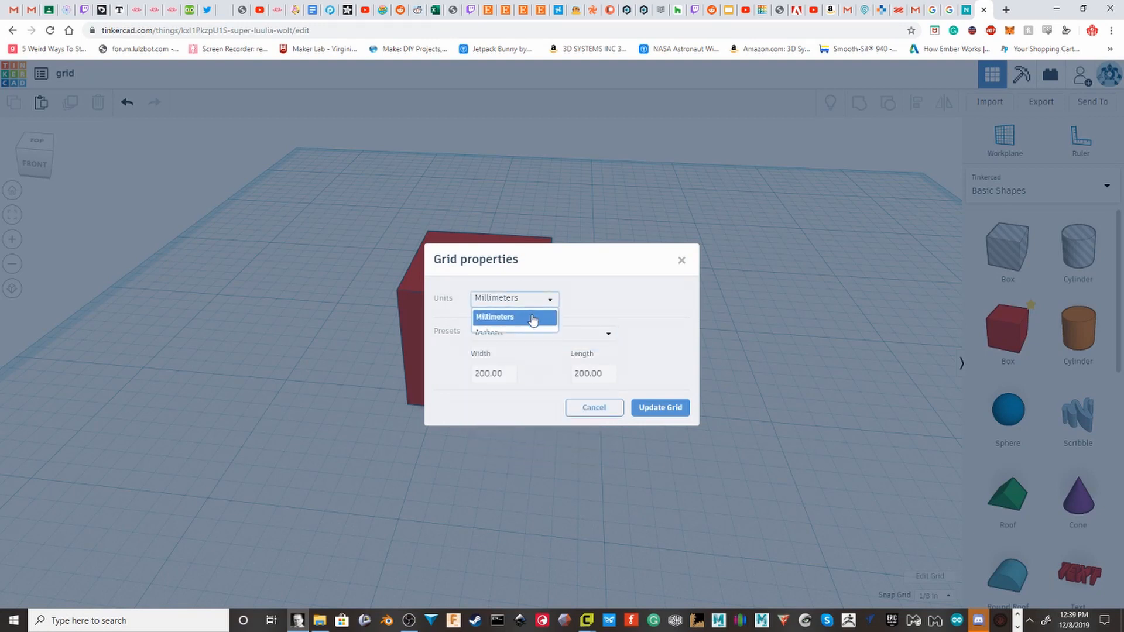
Step: Choose the Custom grid preset, set the workplane width and length to 50.00 mm each, and update the grid
click(514, 373)
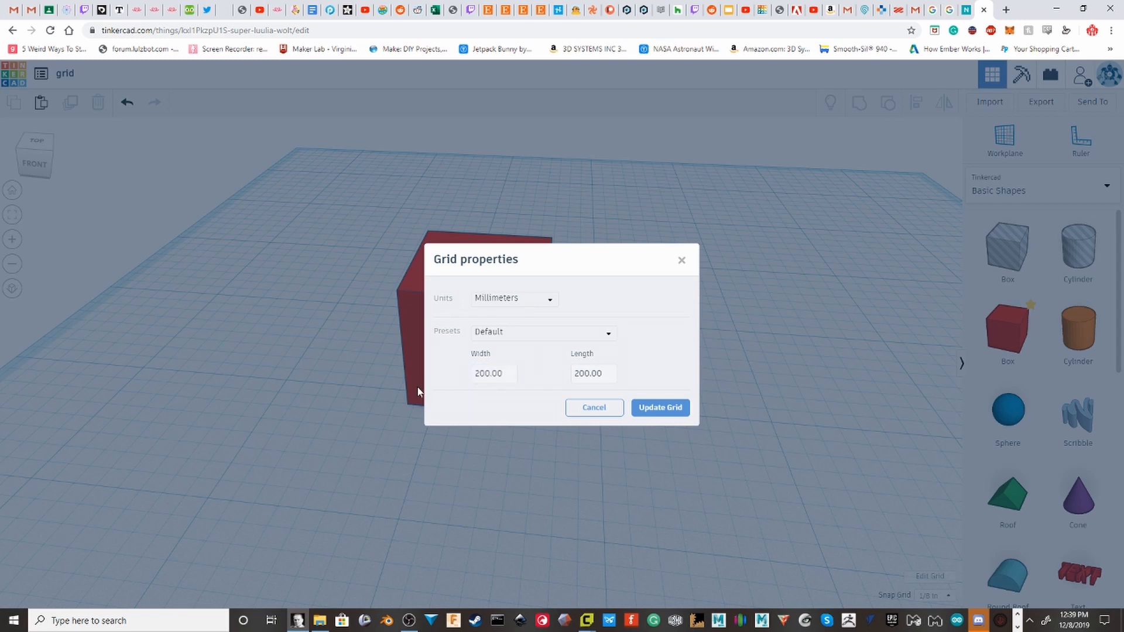
drag(506, 376, 490, 381)
click(531, 334)
scroll(536, 434, down, 5)
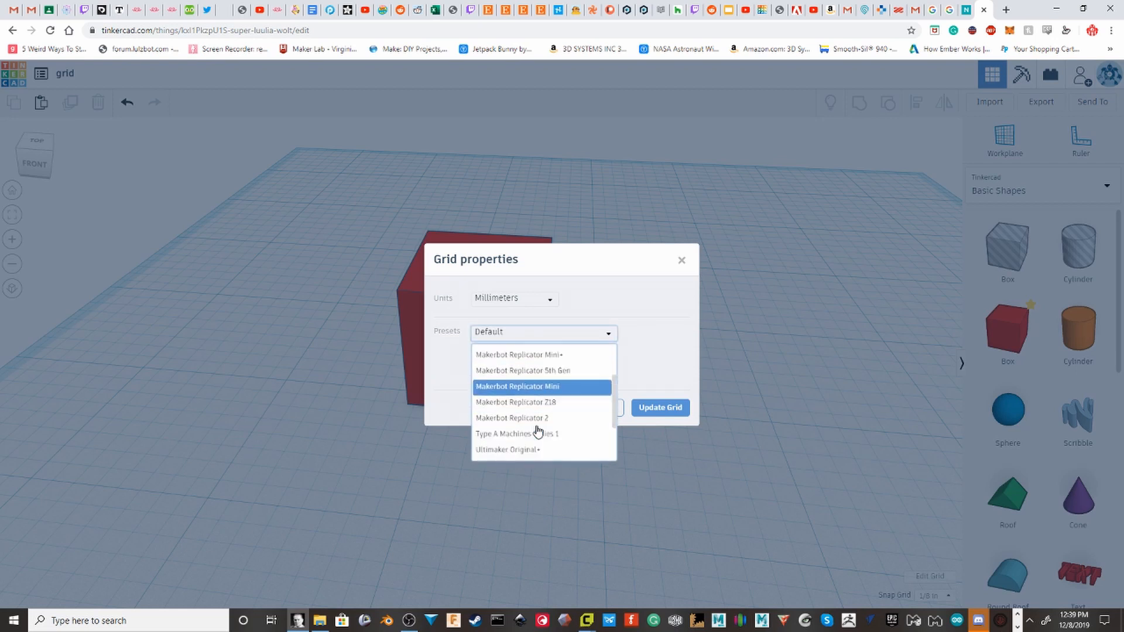
click(537, 451)
drag(471, 379, 393, 378)
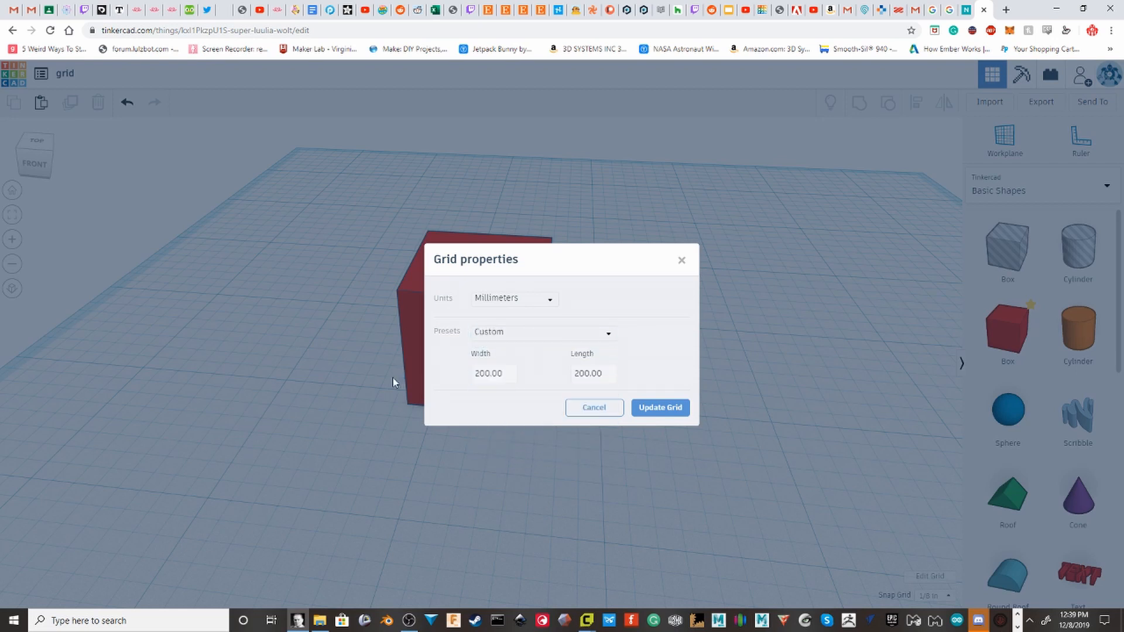
click(509, 376)
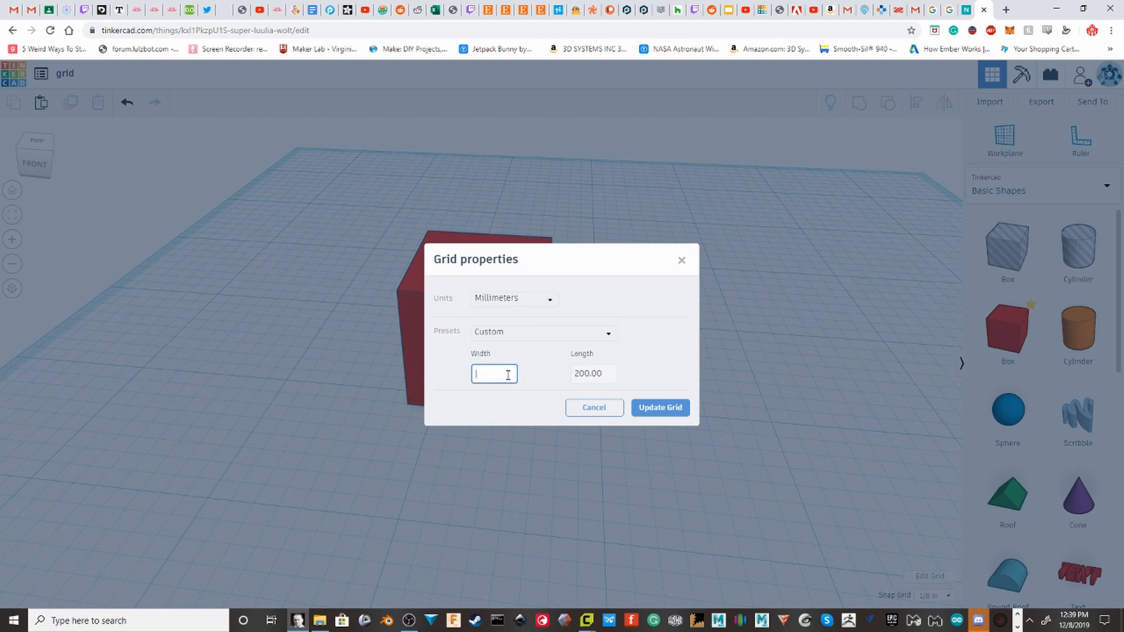
click(609, 373)
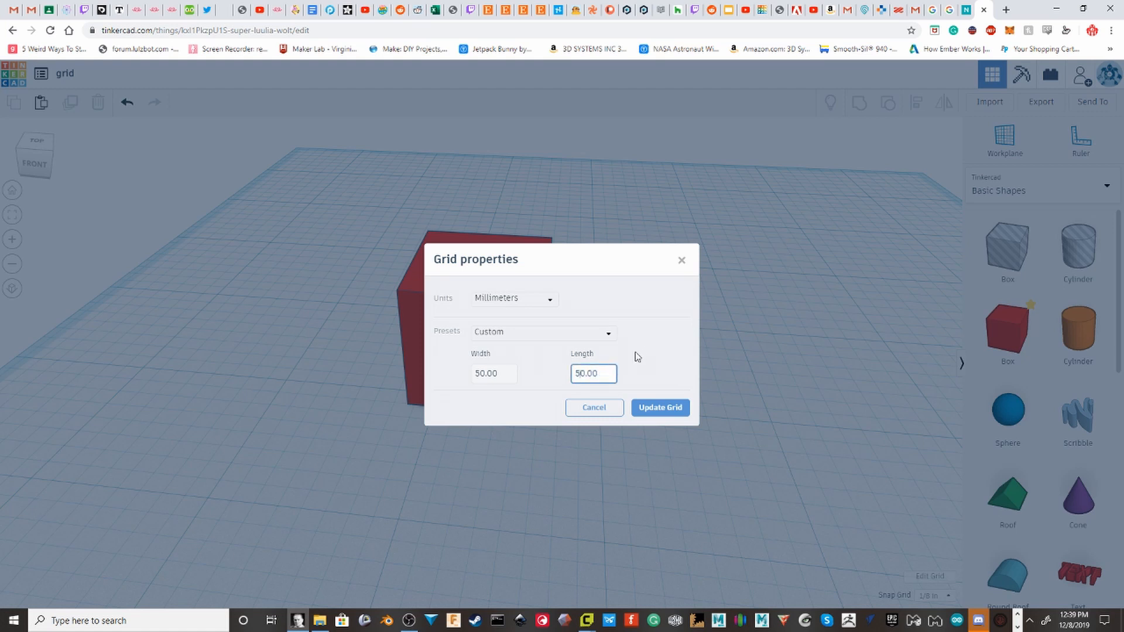
click(659, 418)
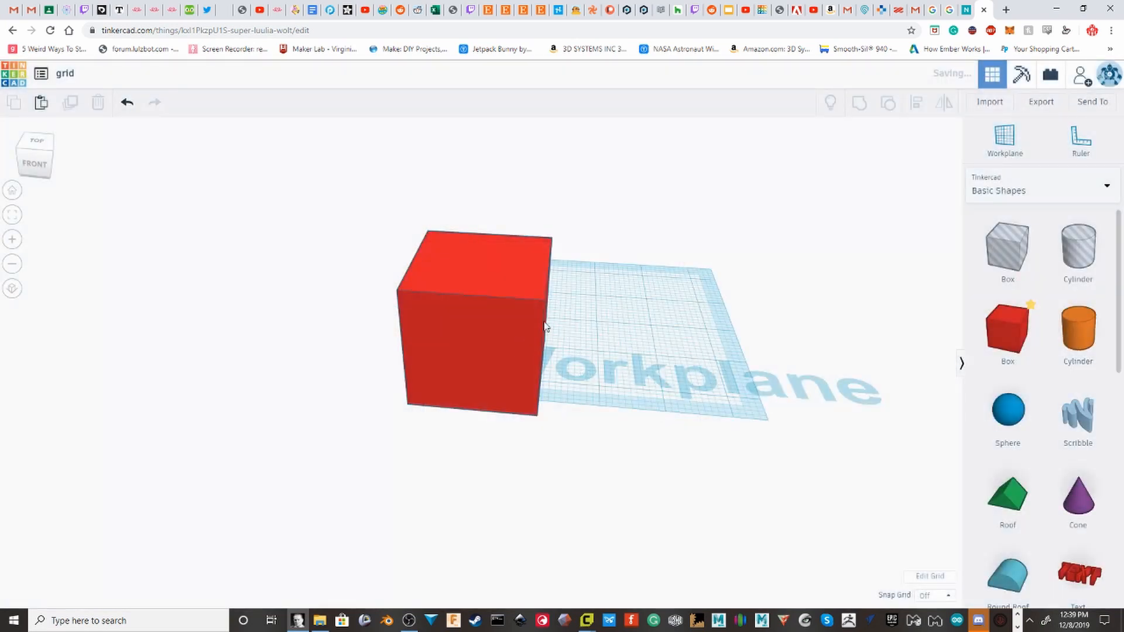
Step: Move the red box about 3.17 and -3.18 mm, and with the snap grid at 1.0 mm move it about 1.35 and -0.40 mm
mouse_move(527, 345)
mouse_down()
mouse_move(598, 308)
mouse_move(546, 333)
mouse_up()
scroll(625, 515, up, 3)
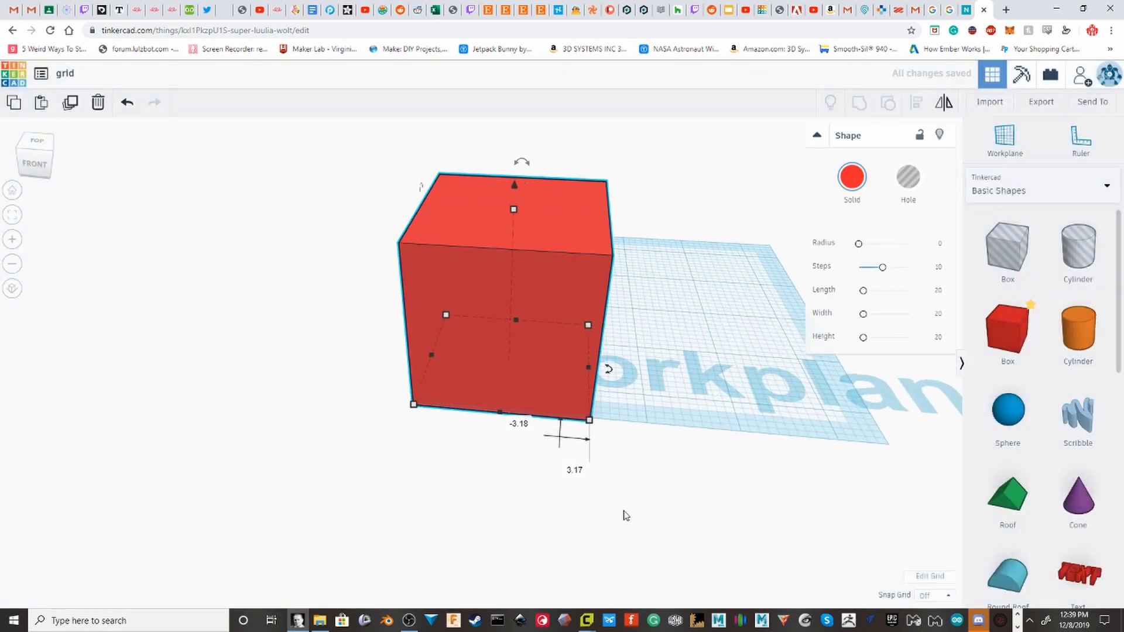
click(935, 596)
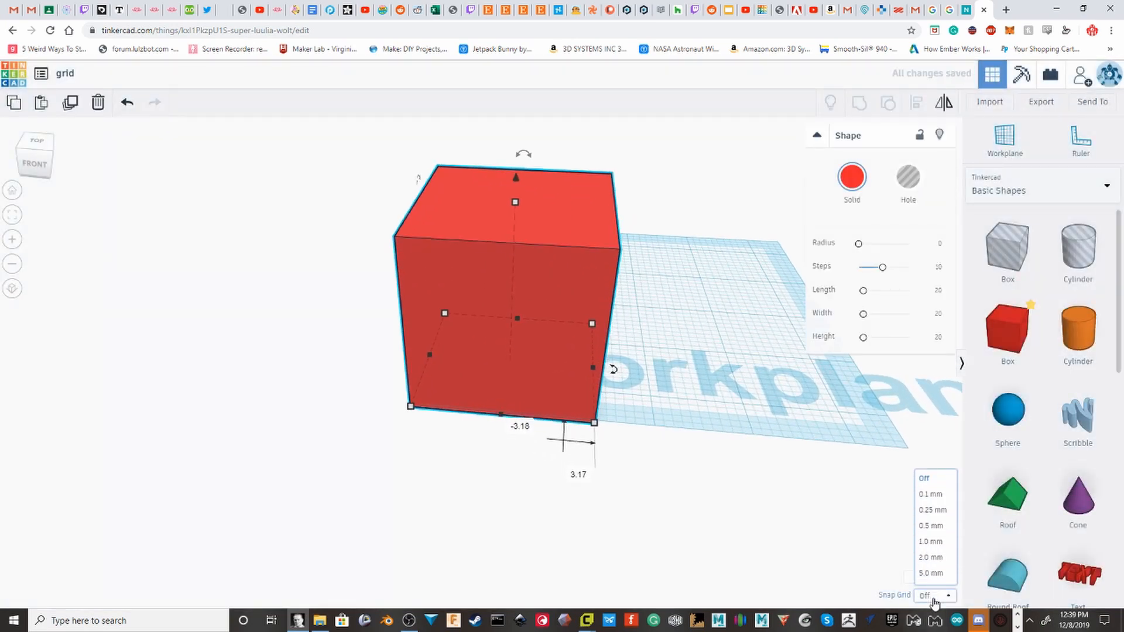
click(946, 545)
mouse_move(549, 372)
mouse_down()
mouse_move(591, 364)
mouse_move(564, 375)
mouse_up()
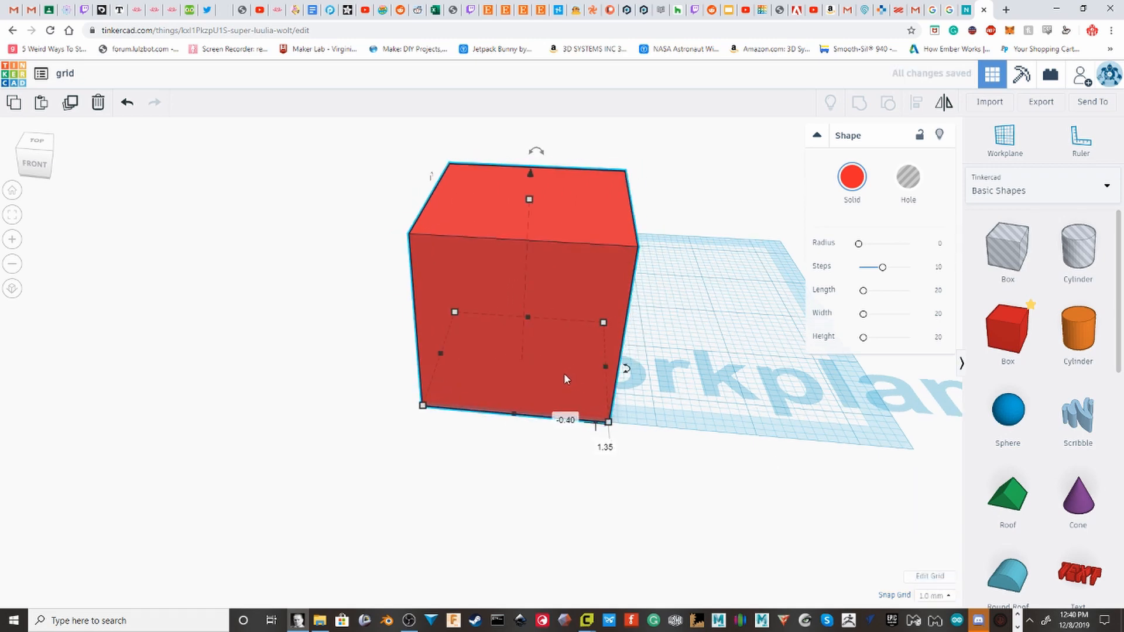
Step: Move the red box onto the middle of the small custom workplane and deselect it
scroll(564, 379, up, 2)
right_drag(560, 463, 449, 572)
scroll(764, 410, down, 4)
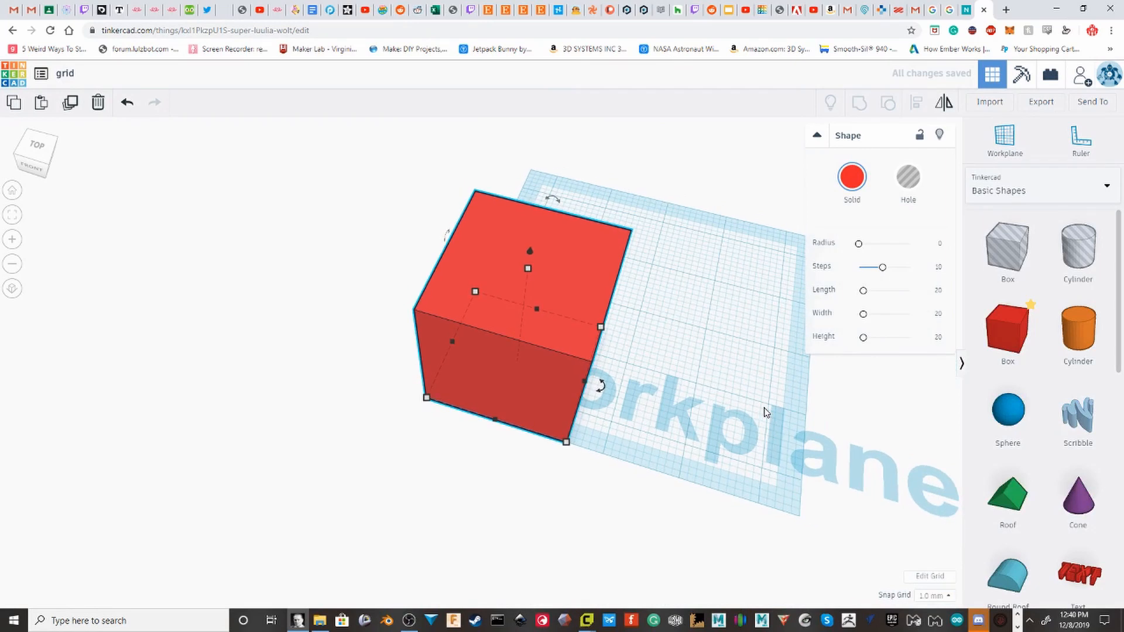
drag(542, 350, 698, 292)
right_drag(698, 289, 873, 439)
mouse_move(889, 436)
mouse_down()
mouse_move(789, 487)
mouse_move(773, 466)
mouse_move(879, 437)
mouse_up()
scroll(673, 424, down, 3)
right_drag(673, 423, 599, 363)
scroll(480, 410, up, 3)
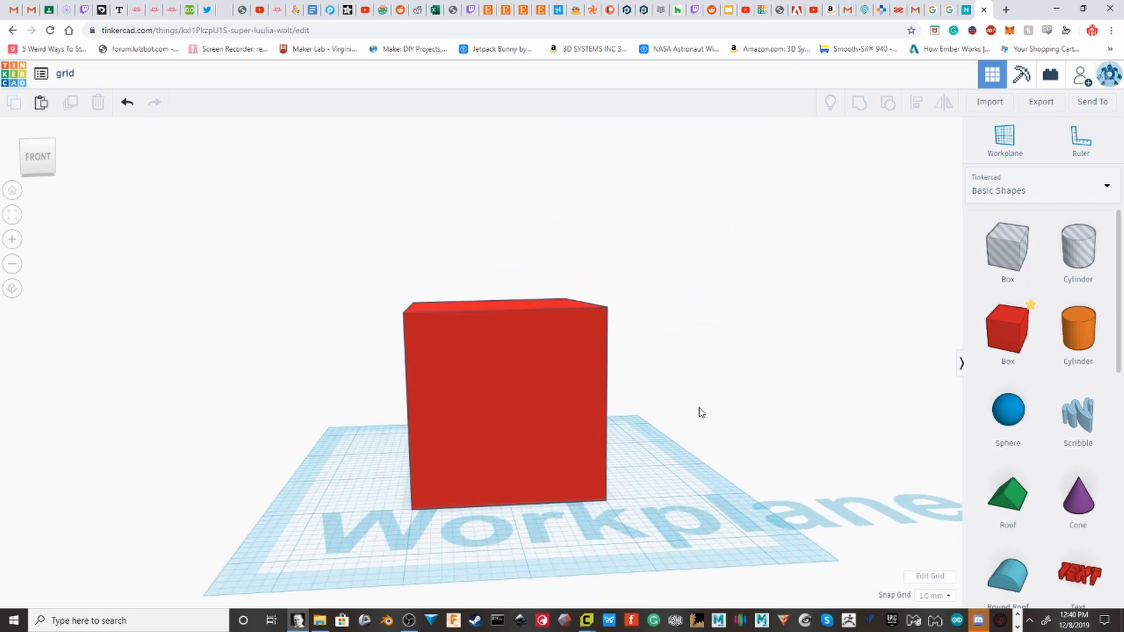
right_drag(720, 412, 687, 433)
Step: Reapply the custom 50 by 50 mm workplane grid and return to the list of recent designs
click(931, 578)
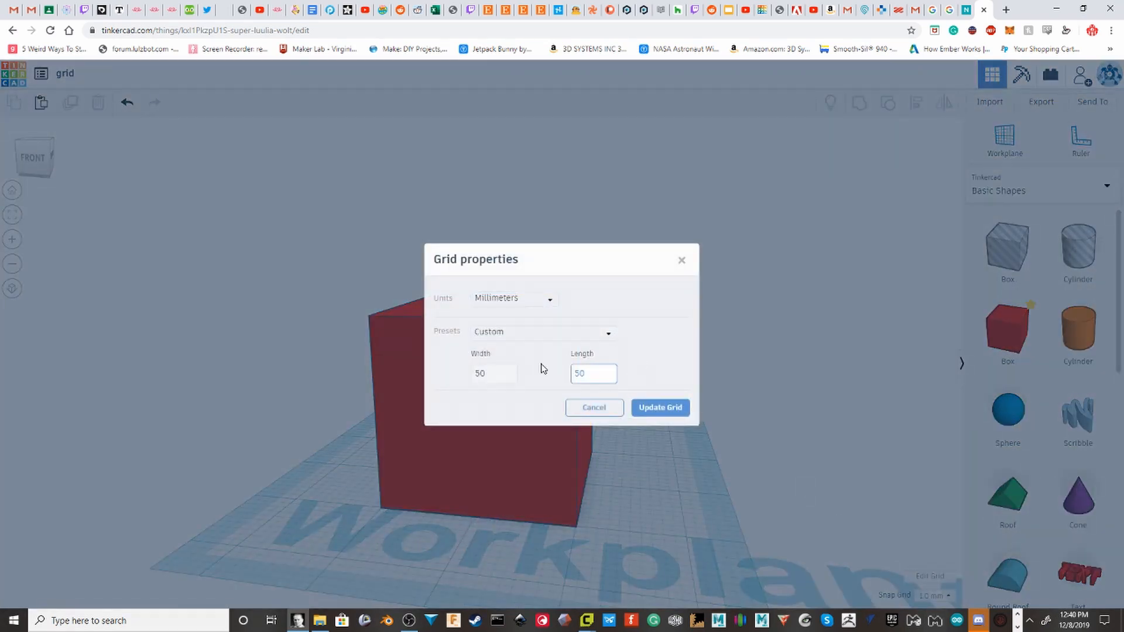
click(660, 409)
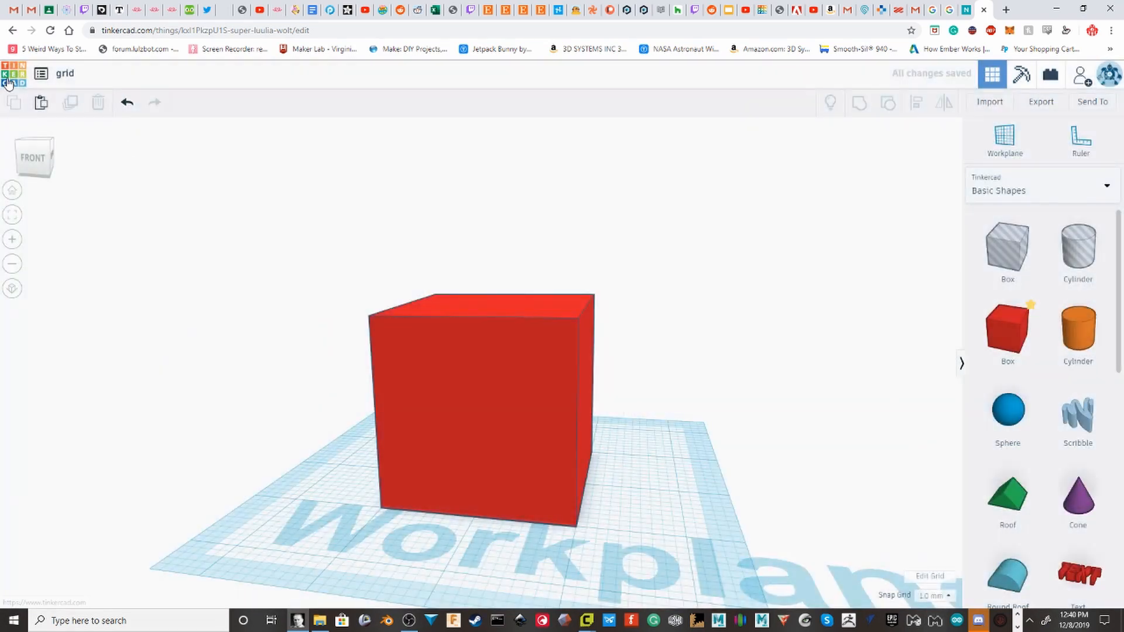
click(8, 83)
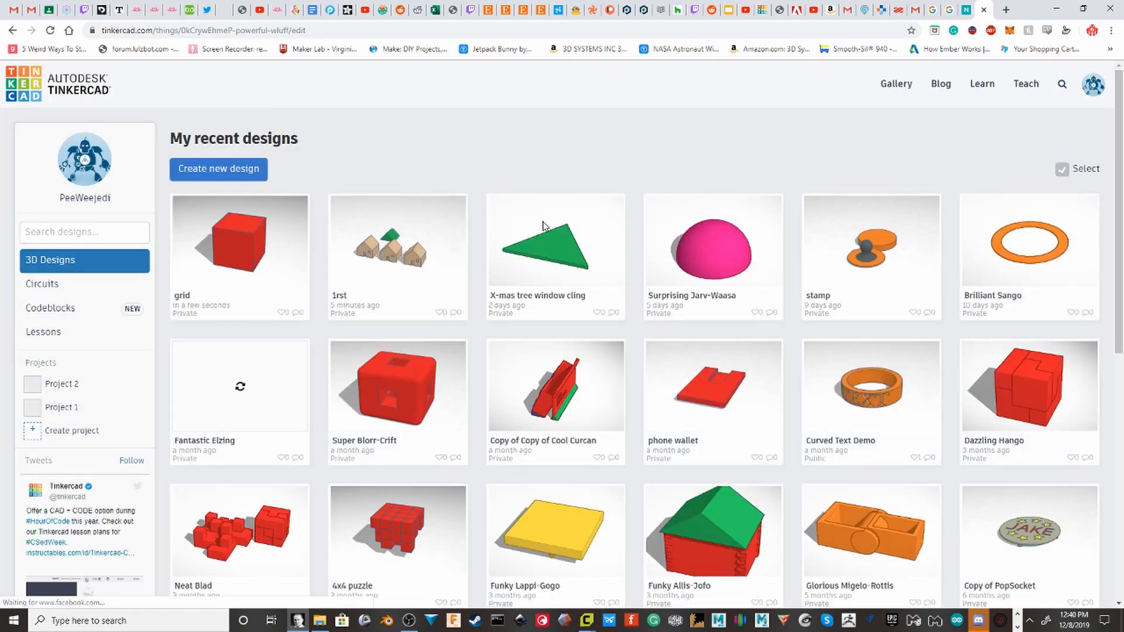
click(528, 240)
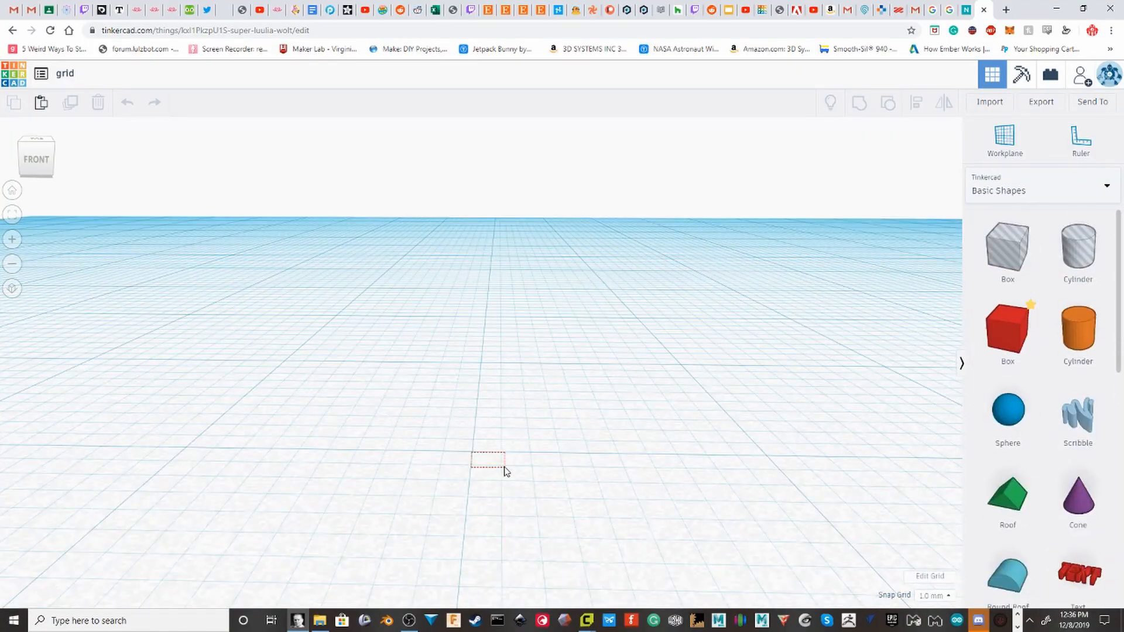
Step: Place a red box from the basic shapes on the workplane of the grid design
drag(1023, 368, 490, 498)
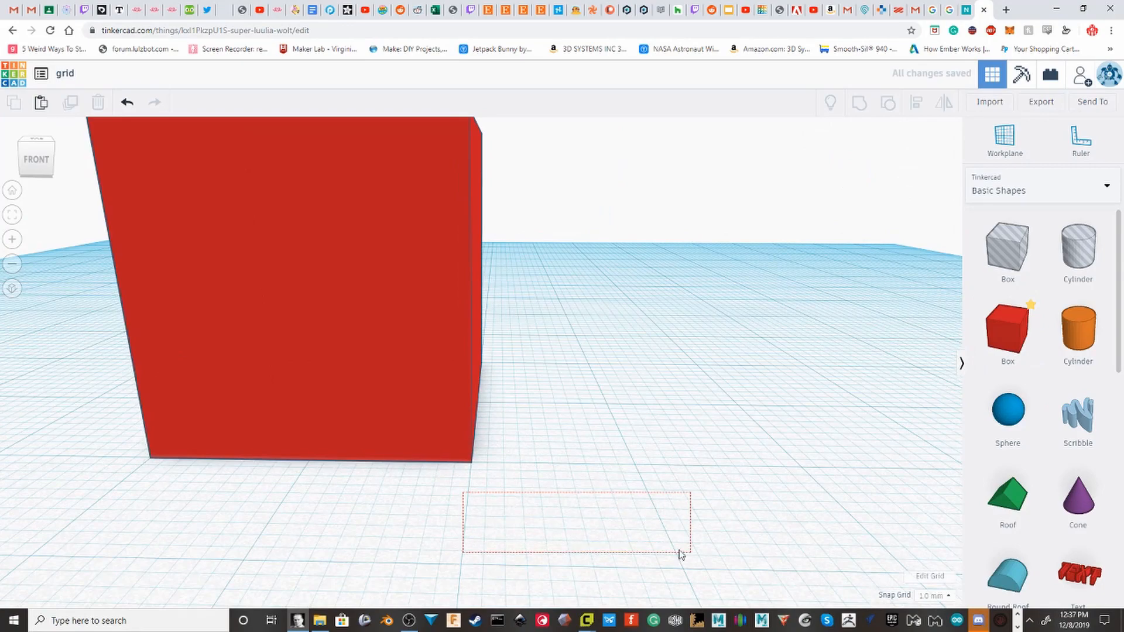
right_drag(671, 477, 590, 368)
scroll(590, 368, down, 3)
middle_drag(589, 368, 674, 407)
scroll(478, 405, up, 4)
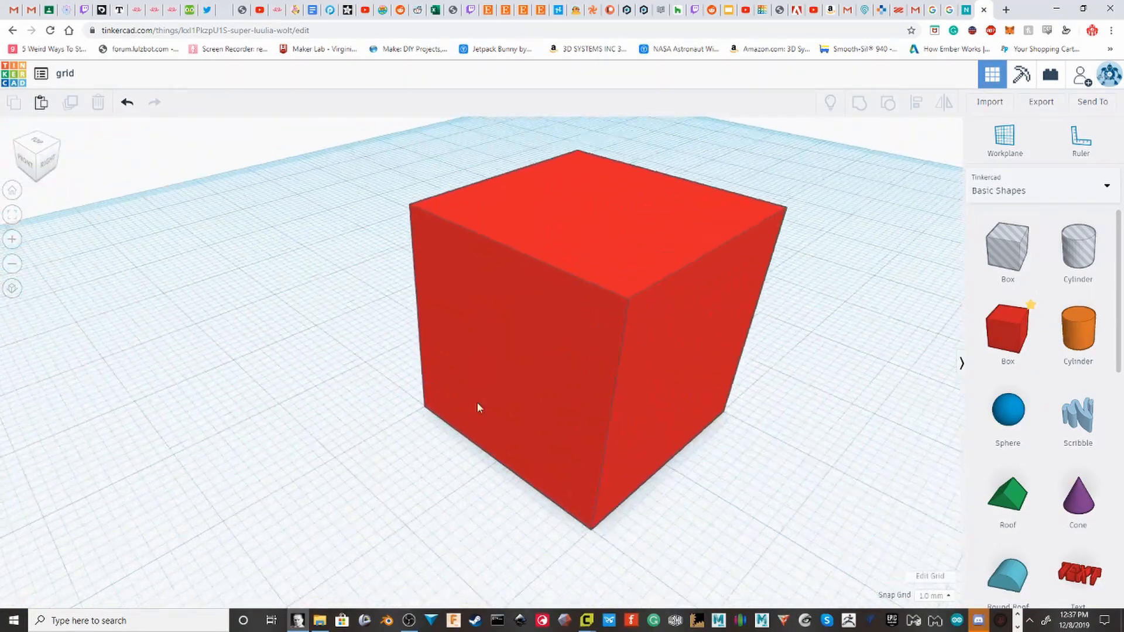
Step: Set the snap grid to 5.0 mm for the selected red box and move the box across the workplane
click(478, 405)
right_drag(477, 406, 446, 413)
scroll(447, 416, up, 3)
click(937, 596)
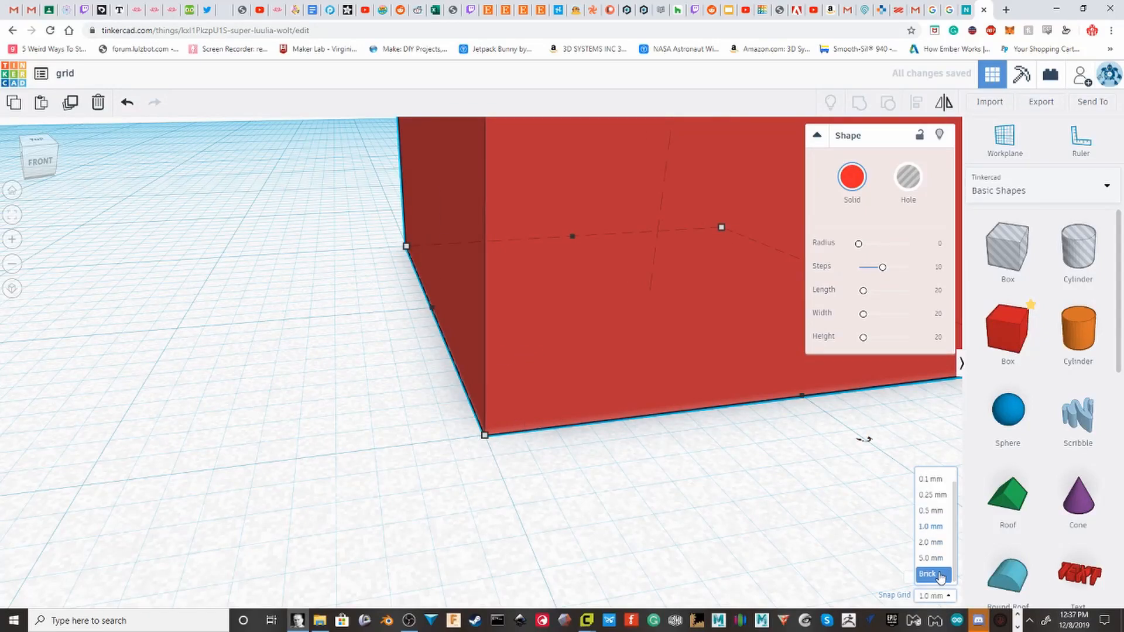
click(939, 576)
scroll(632, 422, down, 4)
right_drag(633, 422, 613, 490)
drag(567, 336, 605, 370)
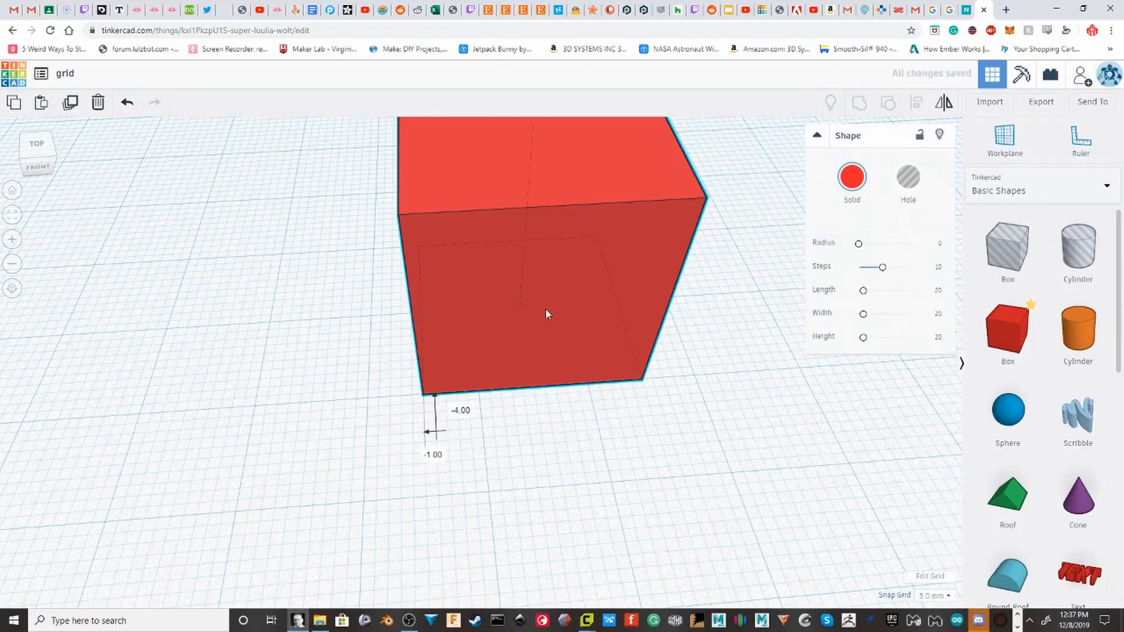
drag(547, 314, 531, 338)
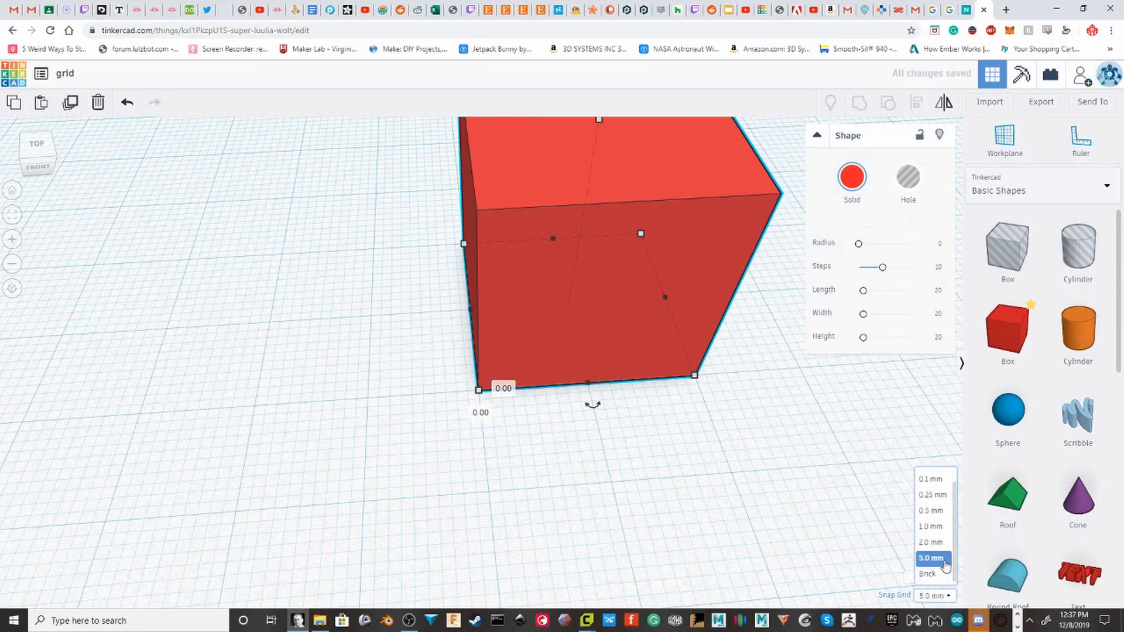
Step: Turn the snap grid off, and try moving the red box by about 0.57 and -0.40 mm before undoing the move
click(932, 523)
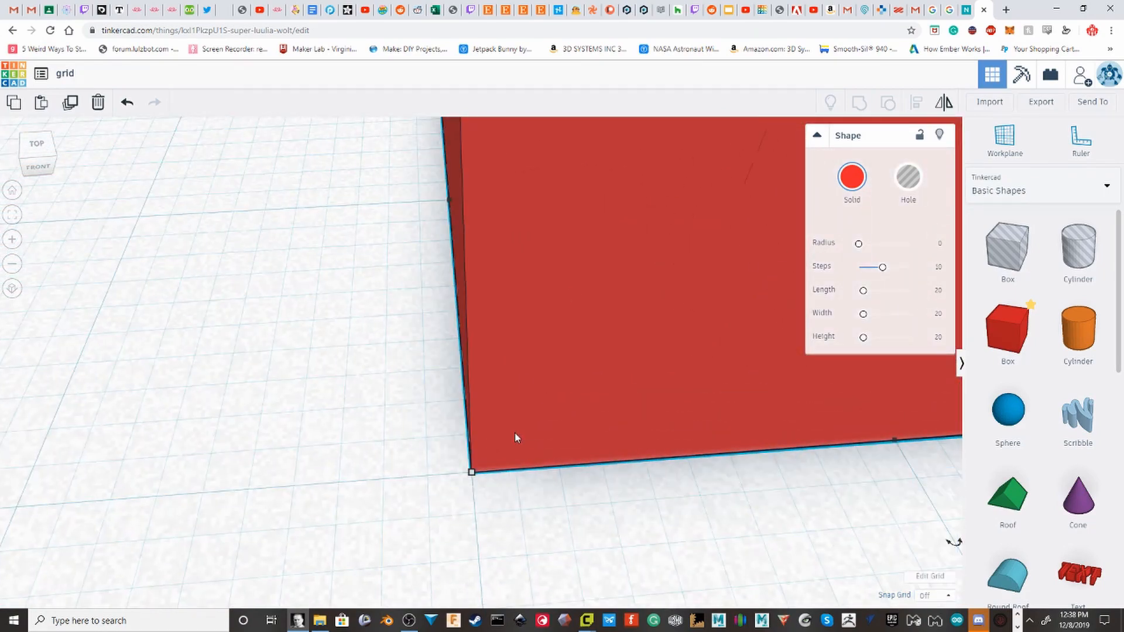
drag(521, 423, 546, 410)
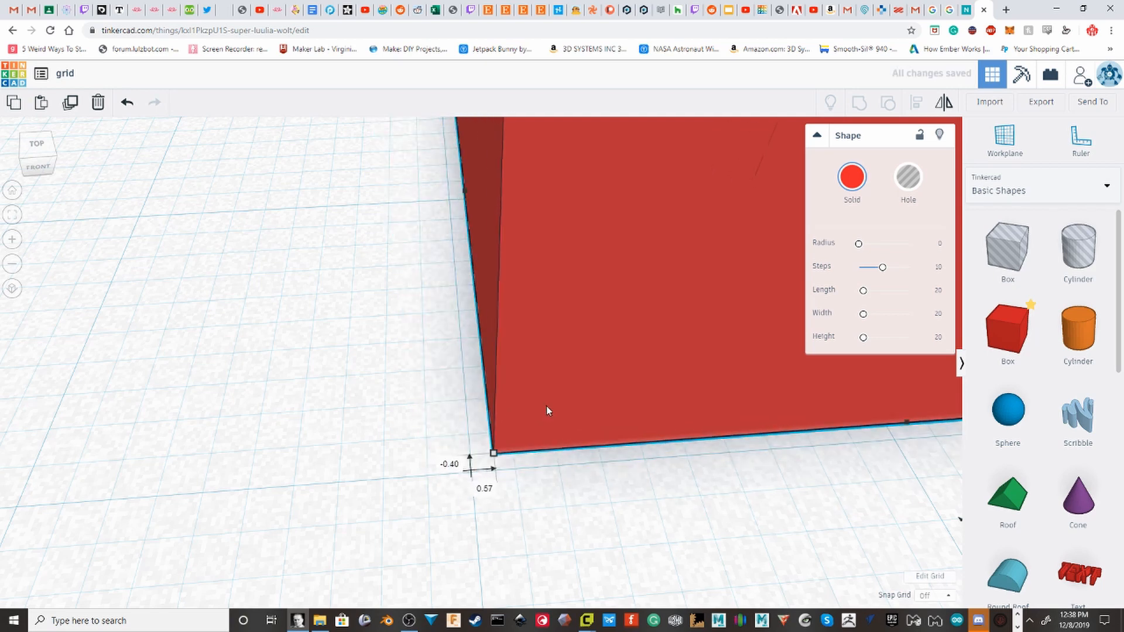
key(ctrl+z)
Step: Browse the printer presets in the grid properties and update the workplane grid to the Ultimaker Original+ preset
scroll(548, 409, down, 3)
right_drag(631, 427, 603, 414)
click(930, 576)
click(594, 333)
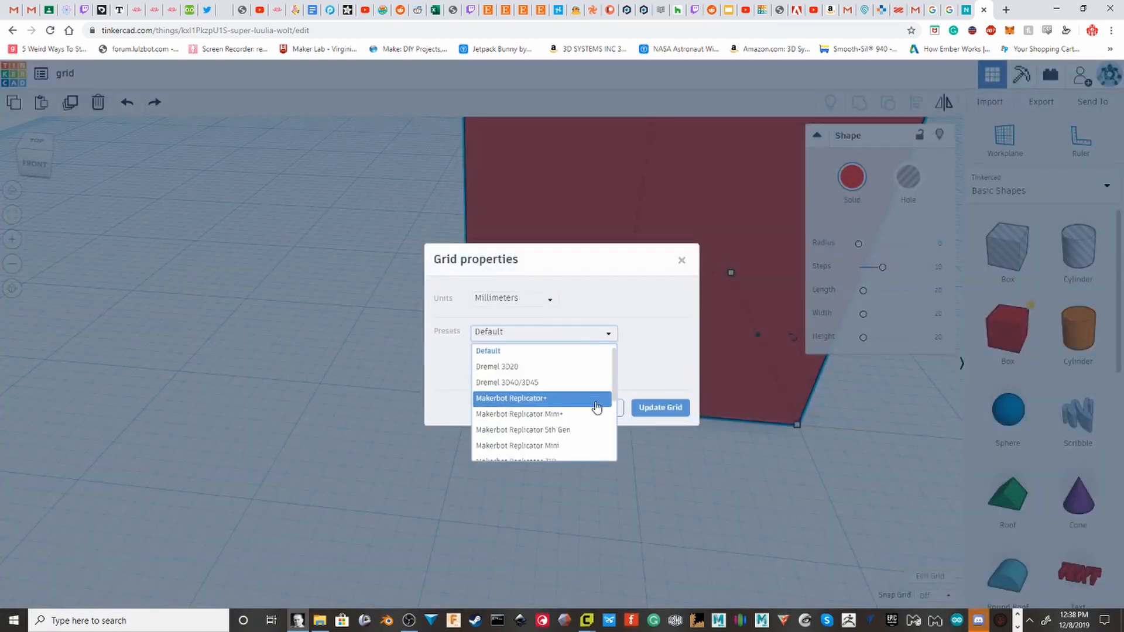
scroll(589, 404, down, 3)
scroll(556, 384, up, 3)
click(547, 355)
click(537, 335)
scroll(533, 352, down, 3)
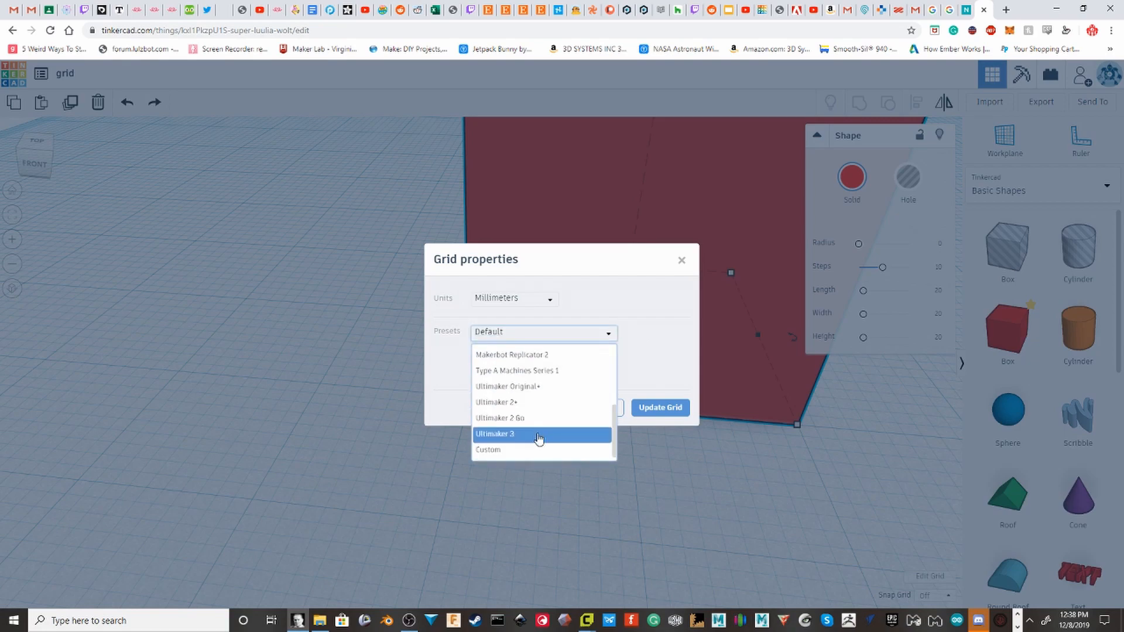
click(508, 385)
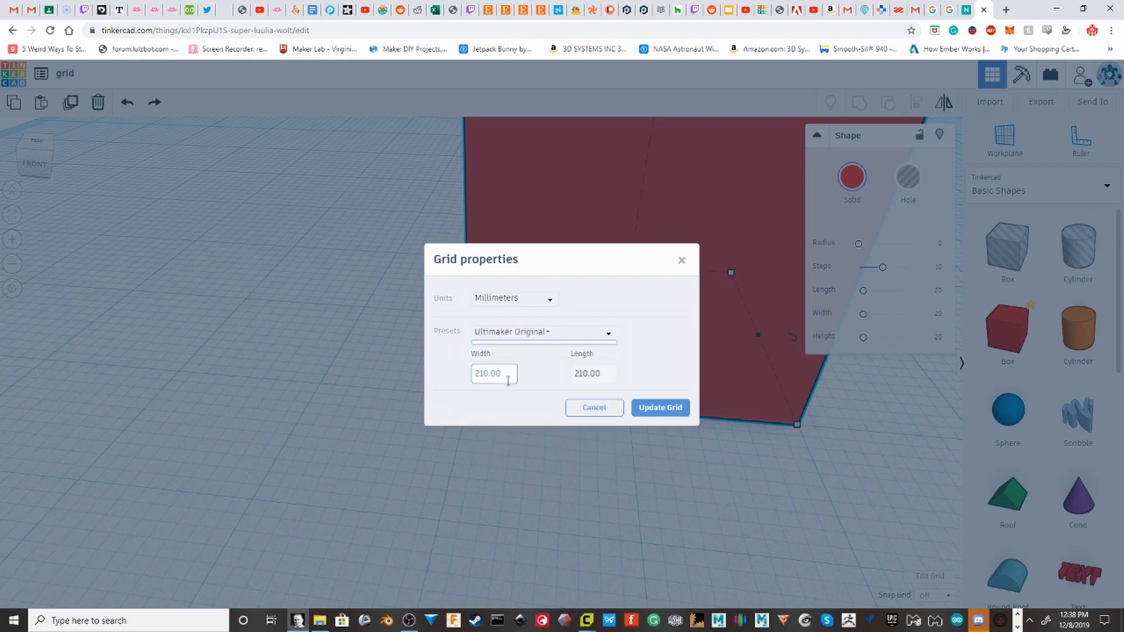
click(661, 408)
Step: Deselect the red box and change the grid properties to Inches with the Default preset
scroll(586, 398, down, 8)
drag(301, 216, 966, 606)
scroll(545, 398, up, 6)
click(930, 576)
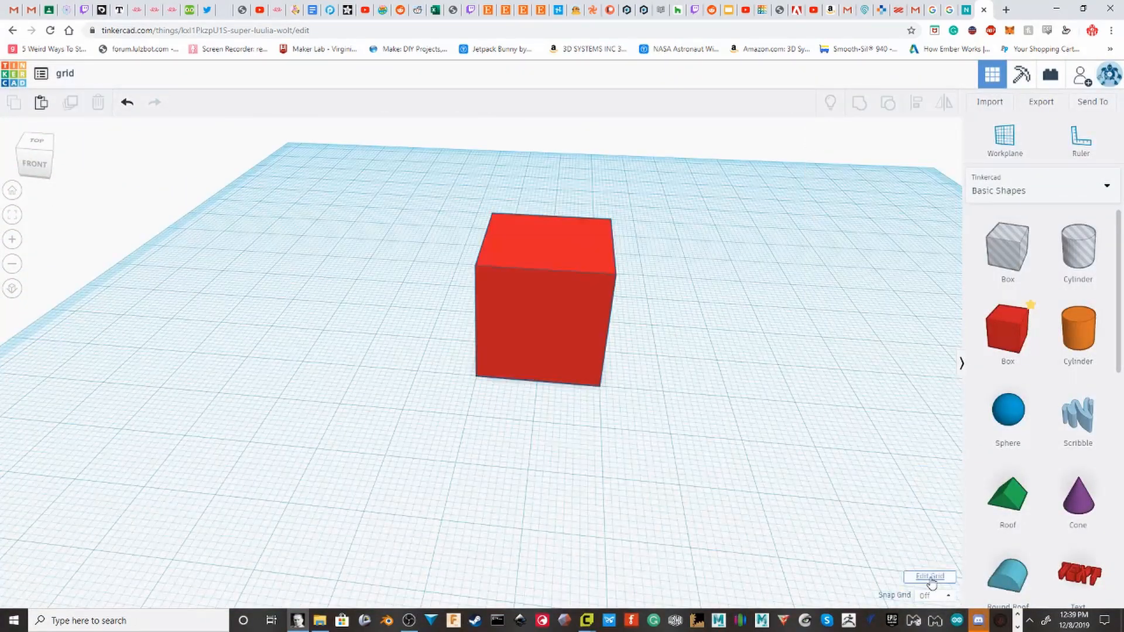
click(514, 299)
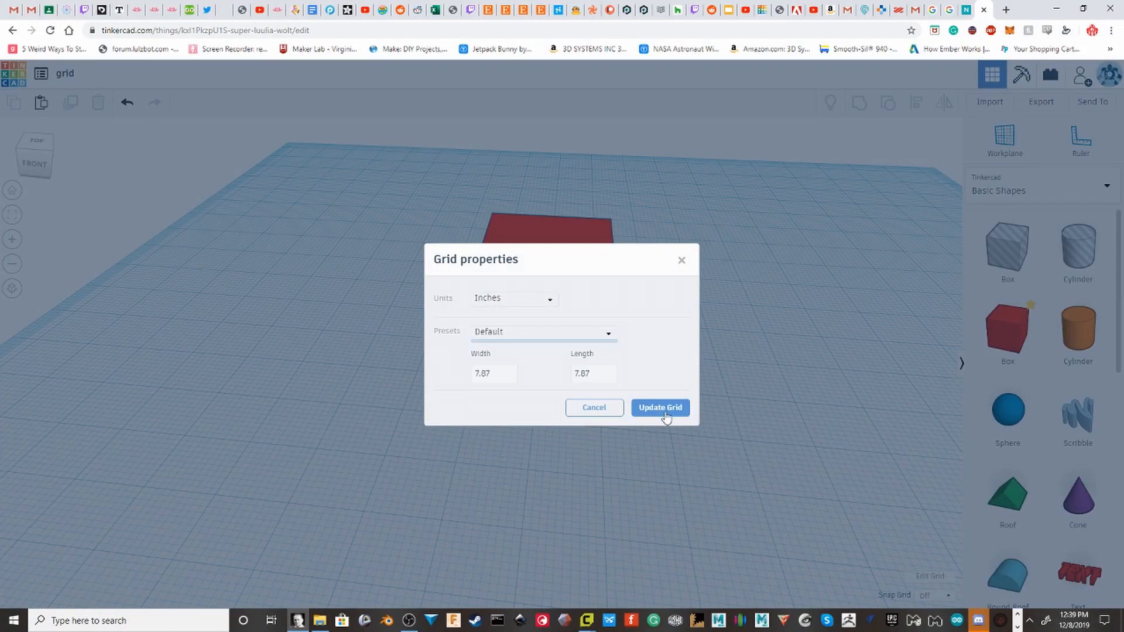